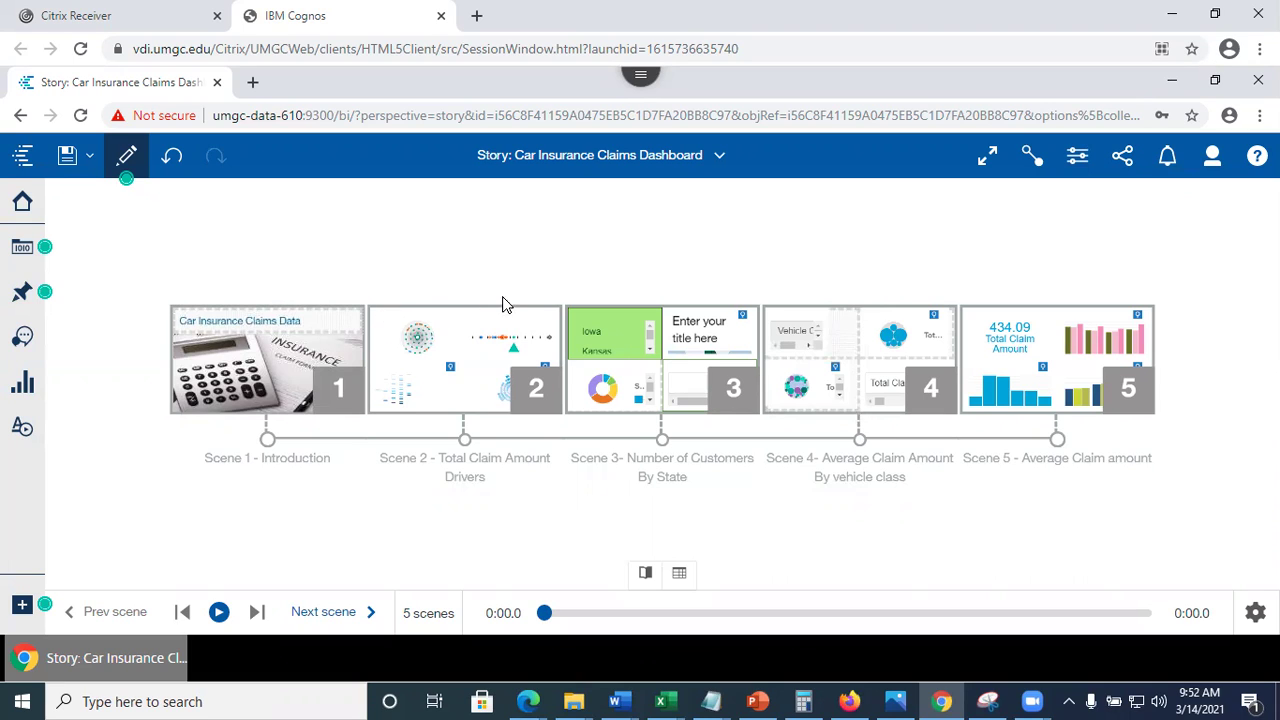
Show the story's scene timeline and step through scenes 1 to 5
left_click(645, 573)
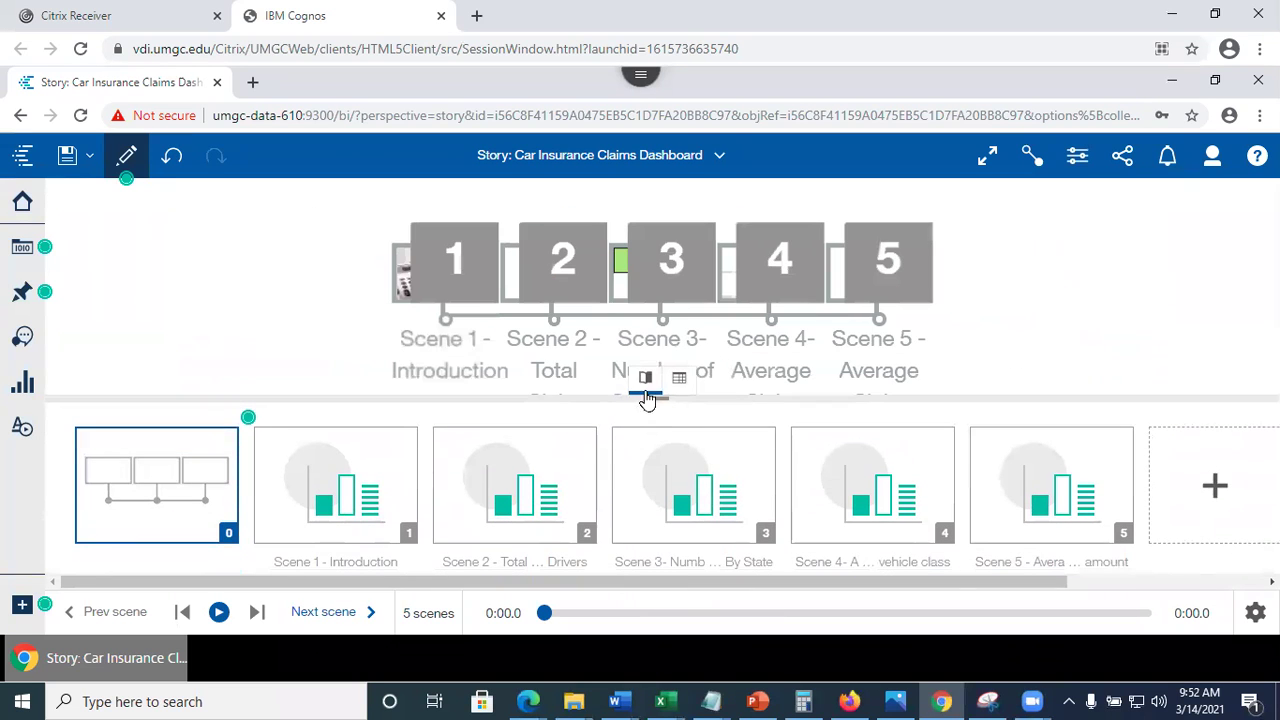
left_click_drag(646, 388, 645, 375)
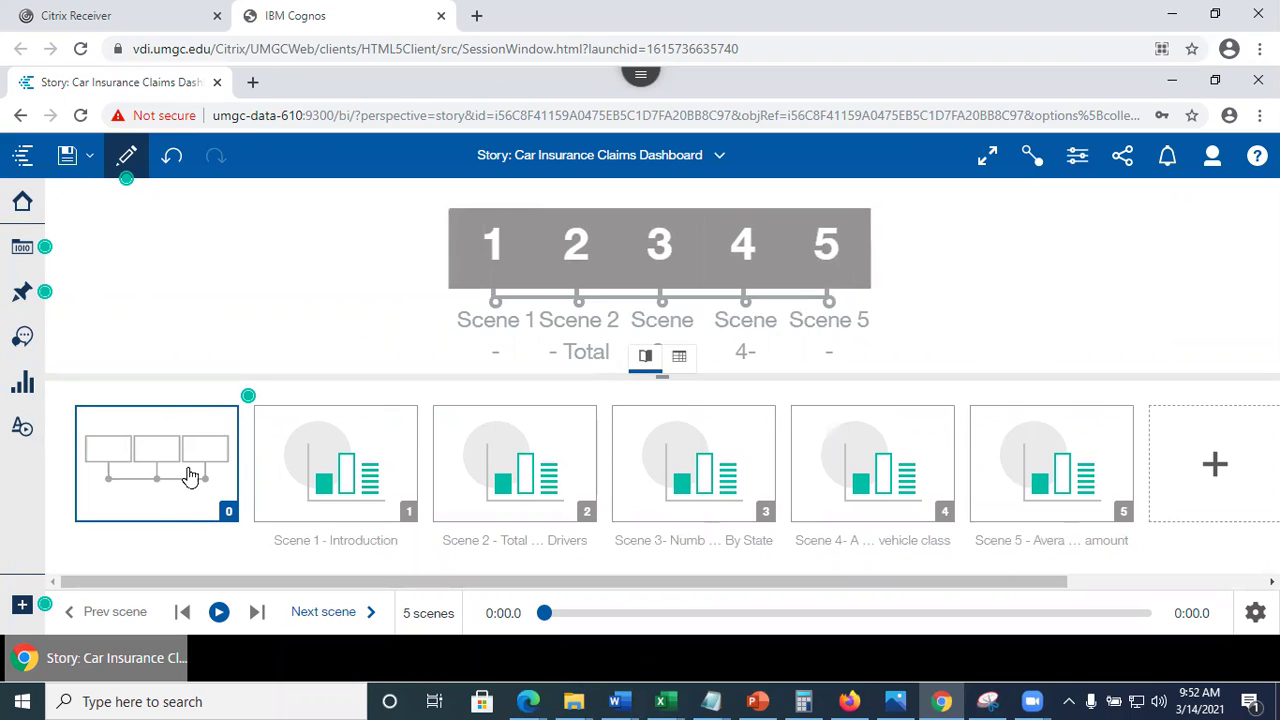
left_click(338, 478)
left_click(571, 456)
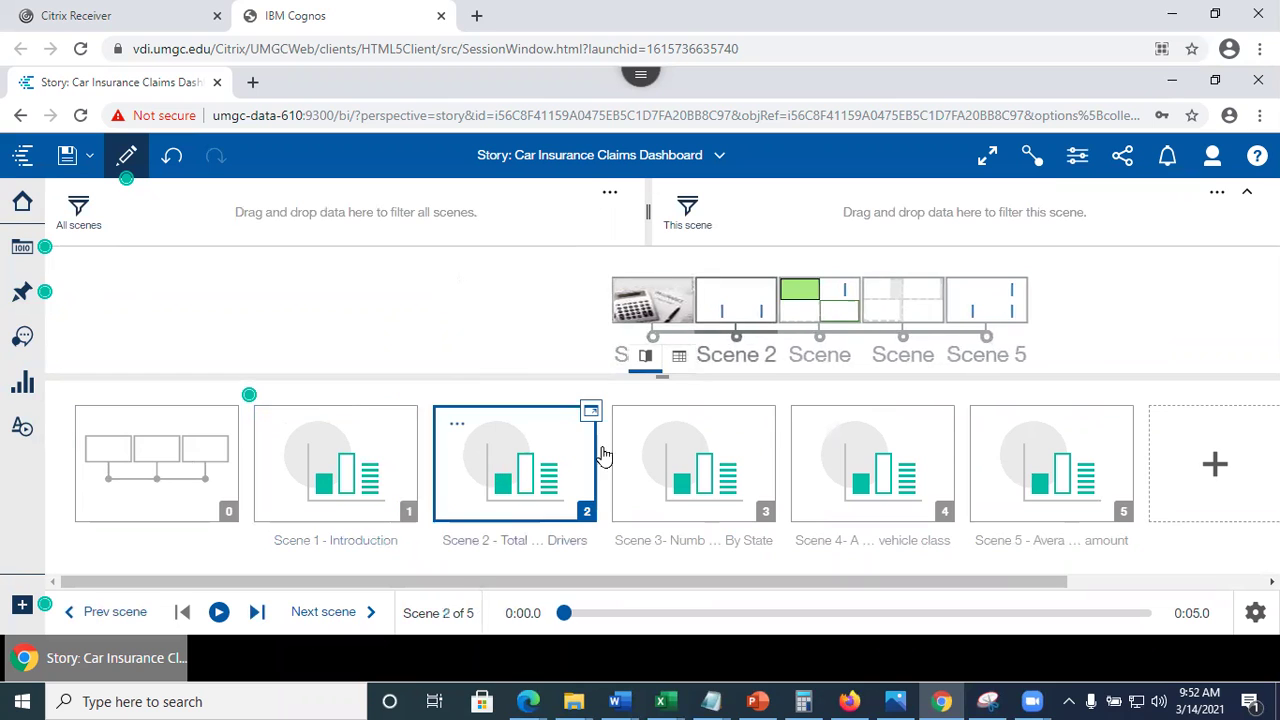
left_click(725, 470)
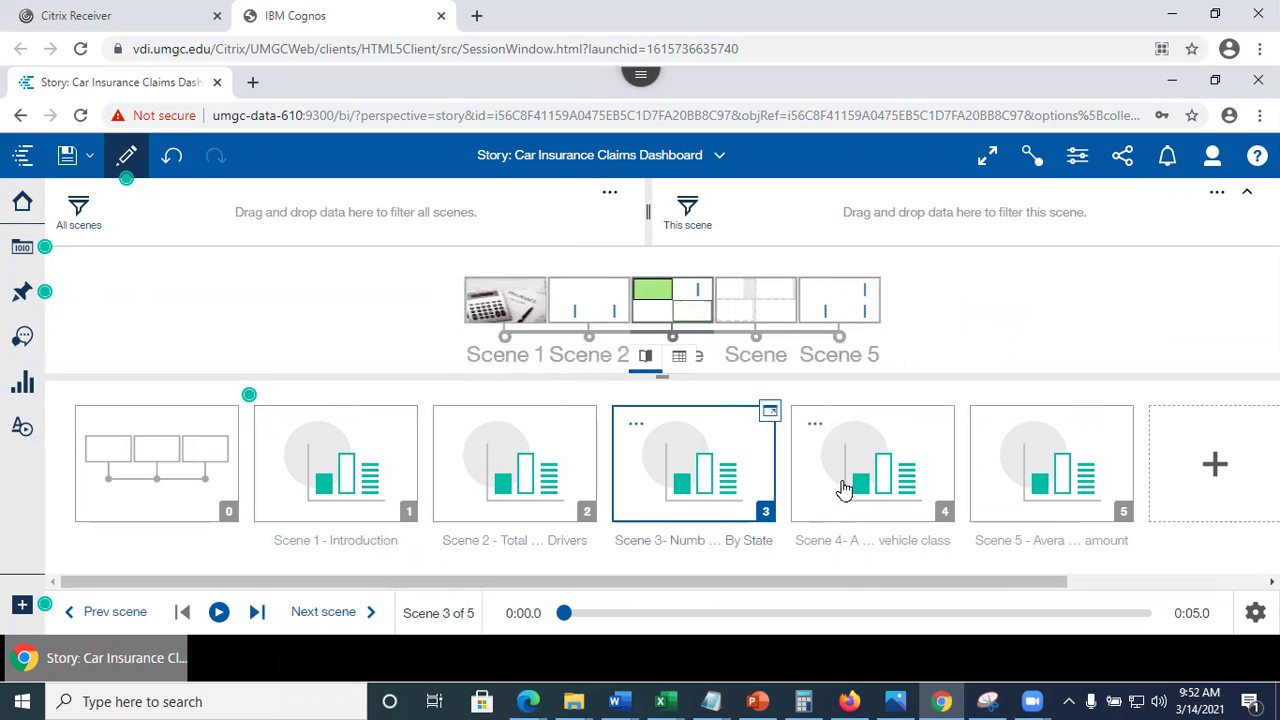
left_click(843, 487)
left_click(1034, 463)
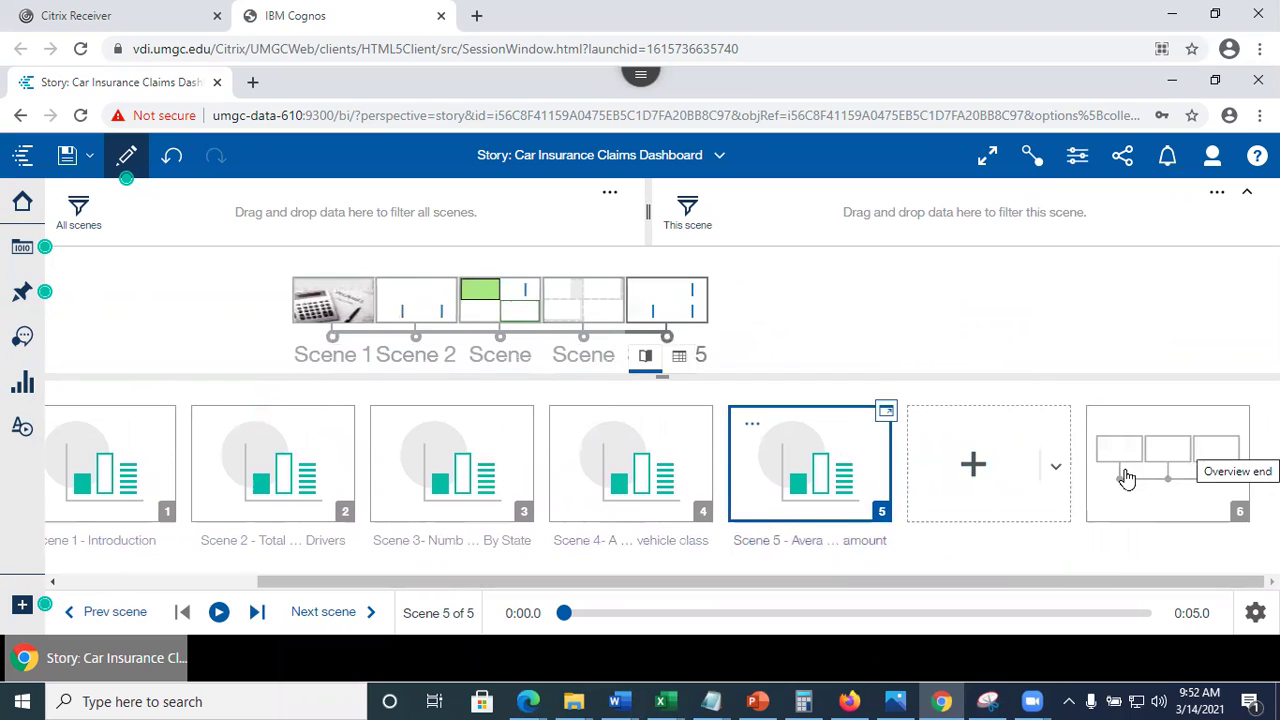
Open the visualization timeline of scene 2, Total Claim Amount Drivers, and compare it with the scene's charts on the canvas
left_click(262, 470)
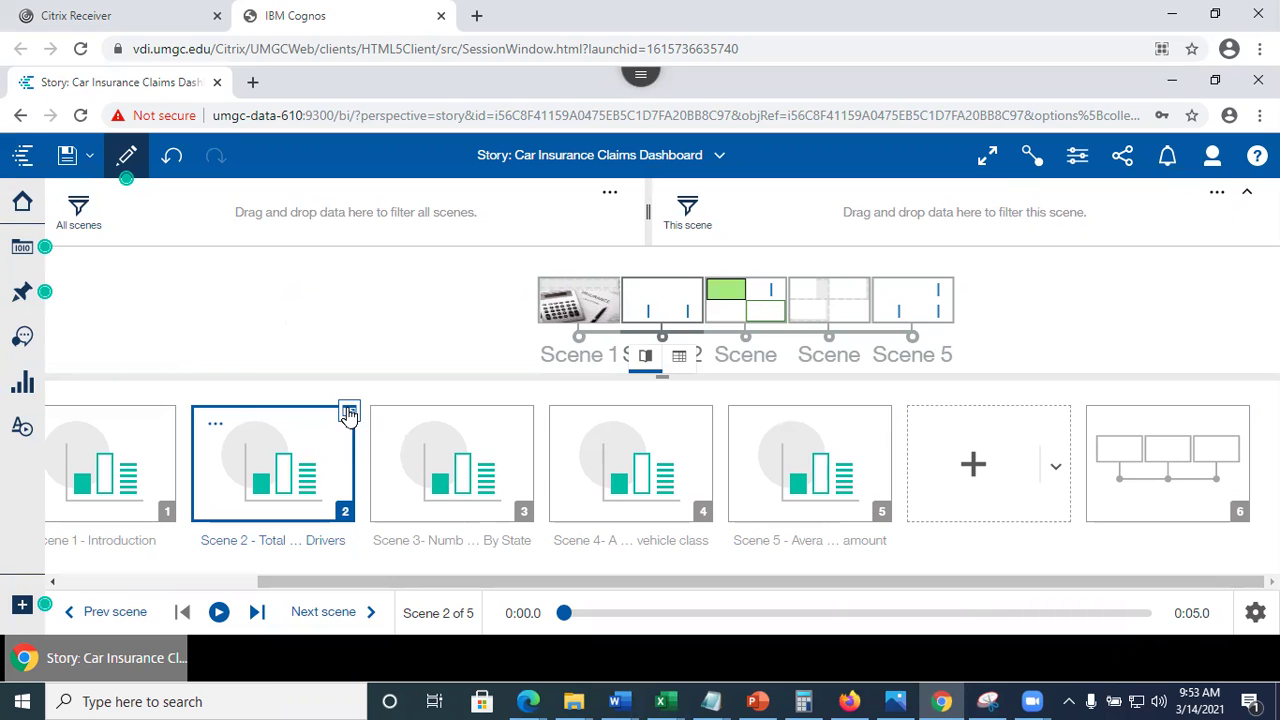
left_click(348, 414)
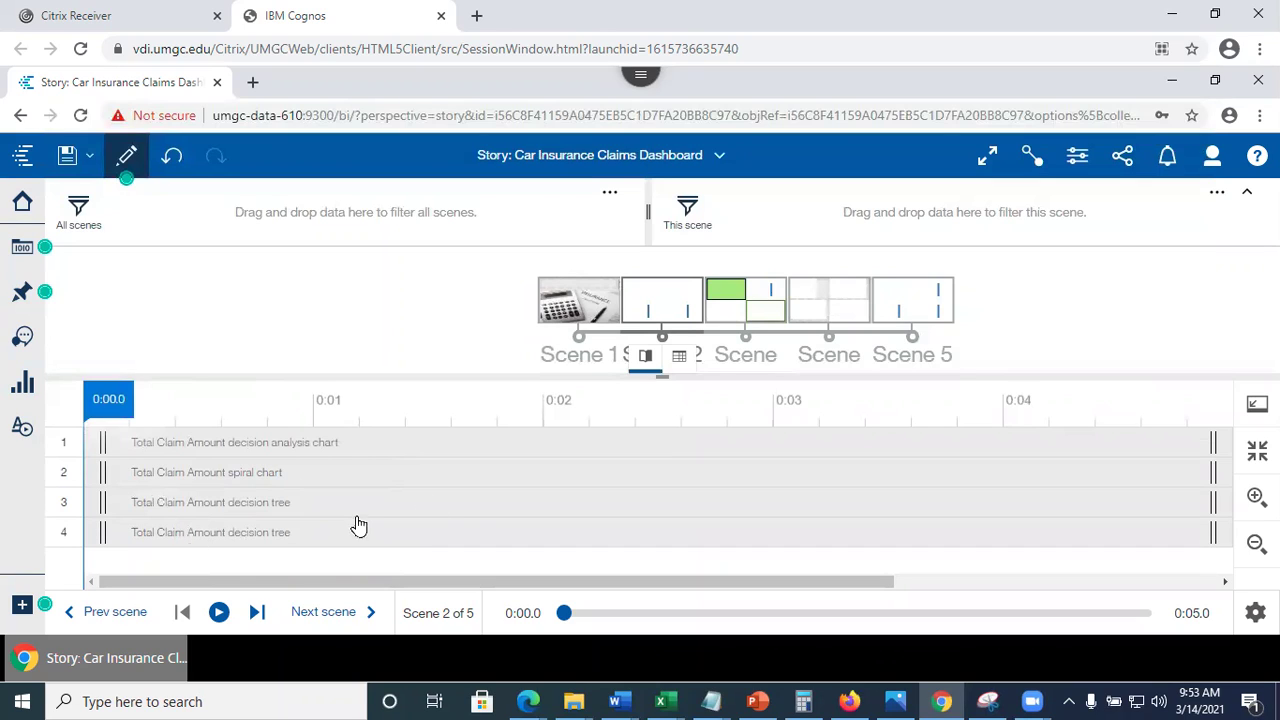
left_click(642, 366)
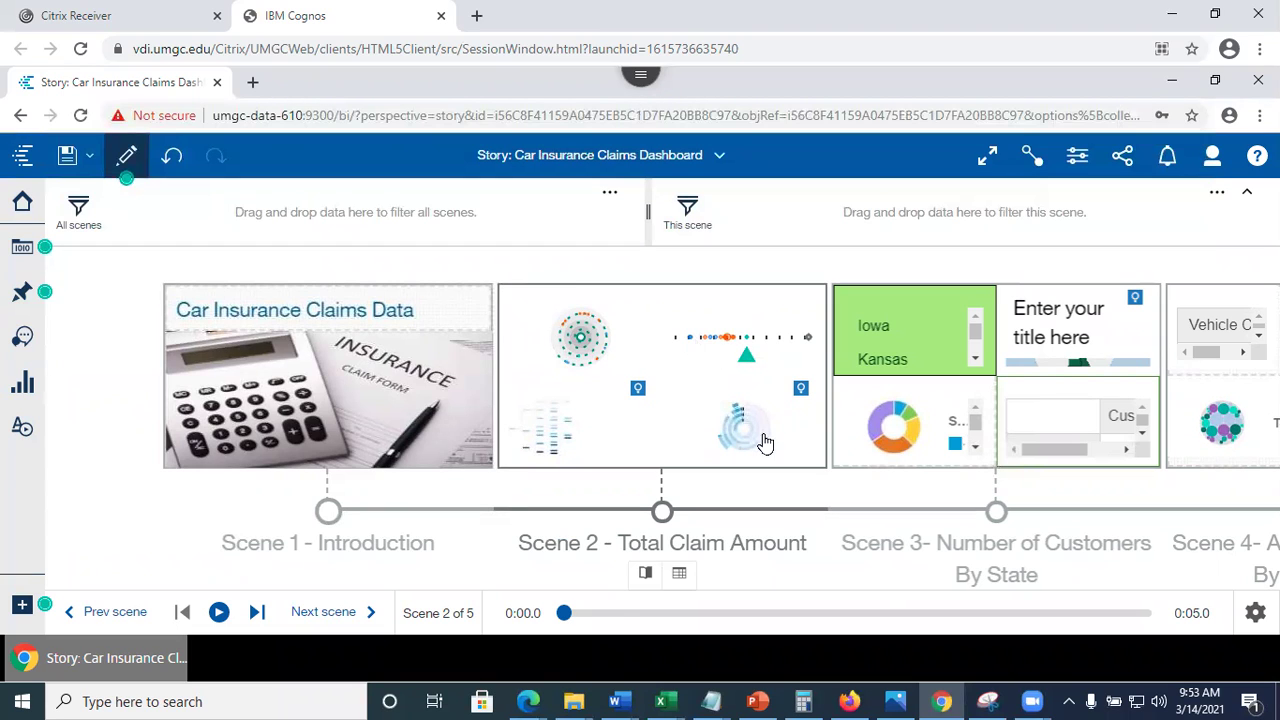
left_click(645, 573)
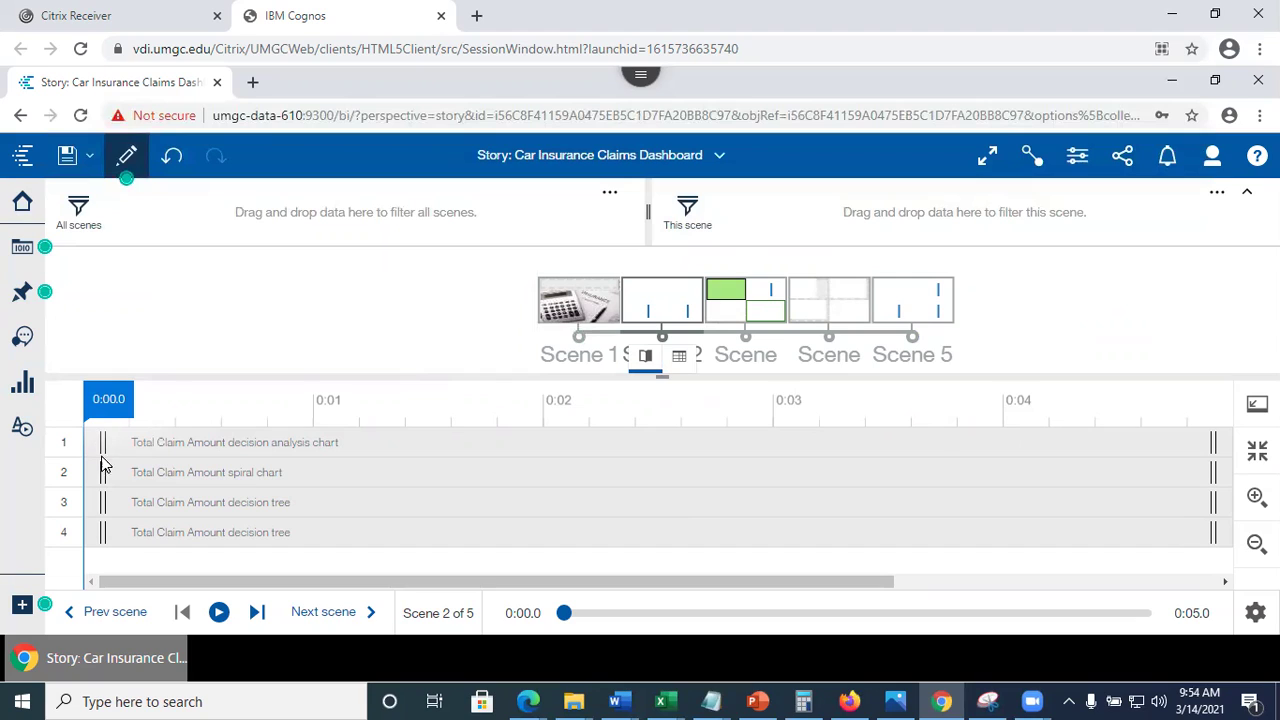
In scene 2's timeline, start the row 4 decision tree at 0:02 and end the row 3 decision tree at about 0:03
left_click(100, 538)
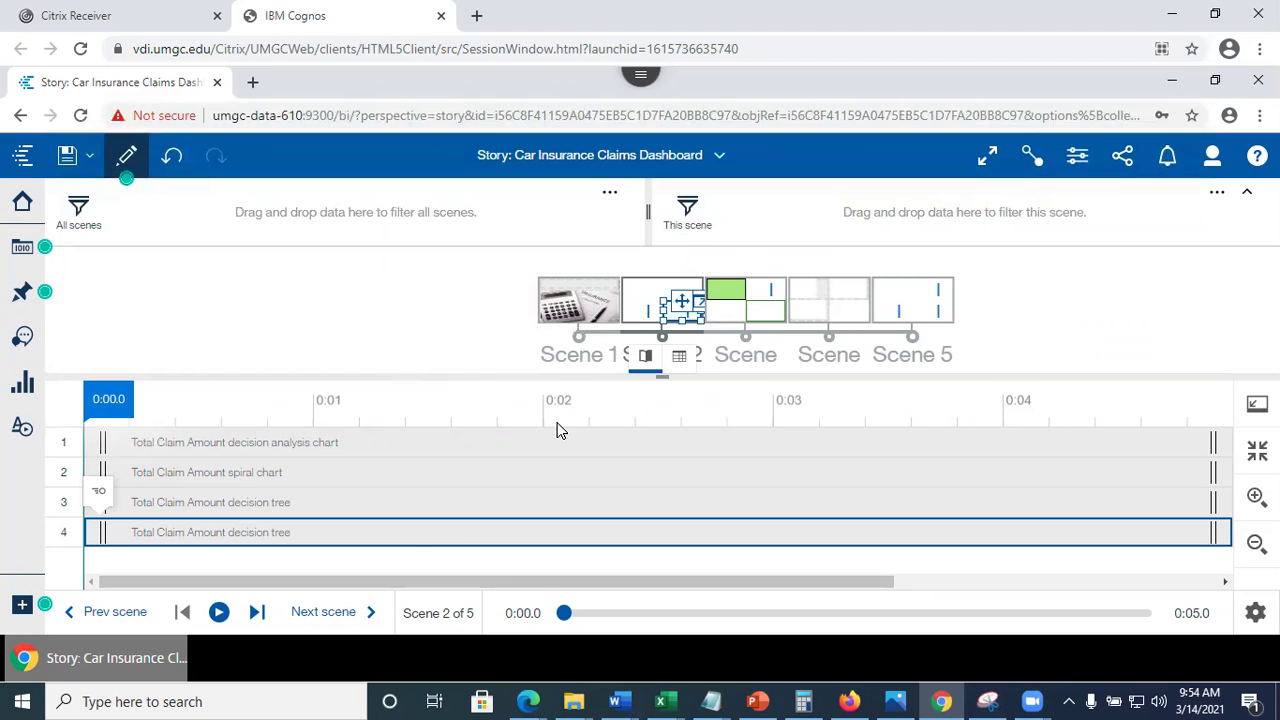
left_click_drag(106, 538, 563, 506)
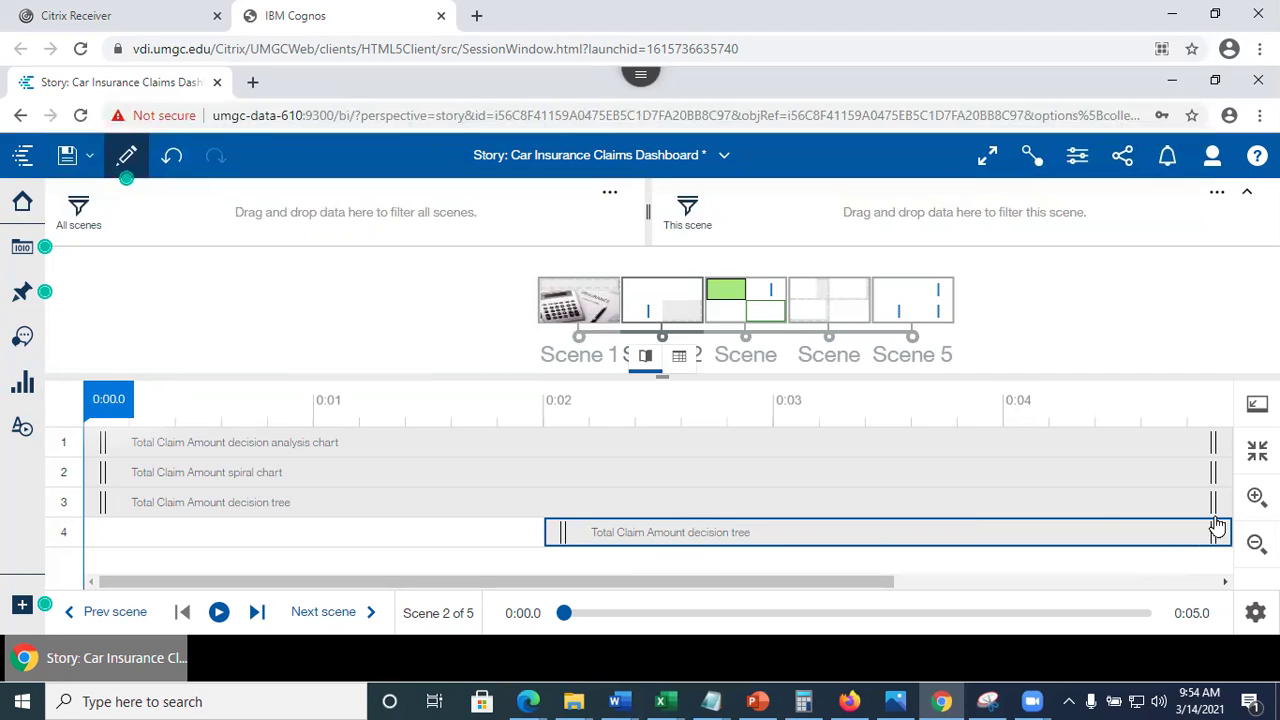
left_click_drag(1153, 516, 770, 503)
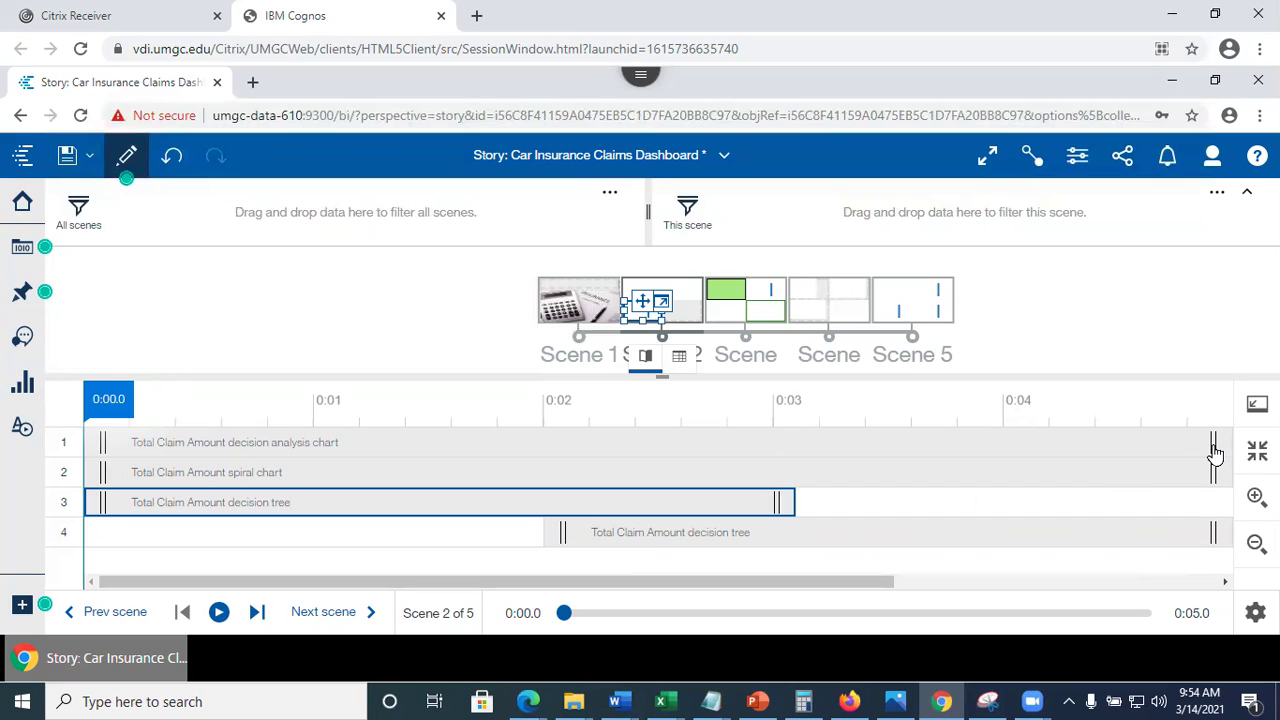
Extend scene 2's decision analysis chart, spiral chart and row 4 decision tree to end at 5.8 seconds, and close the scene's timeline
left_click_drag(837, 582, 992, 592)
left_click_drag(1045, 447, 1234, 443)
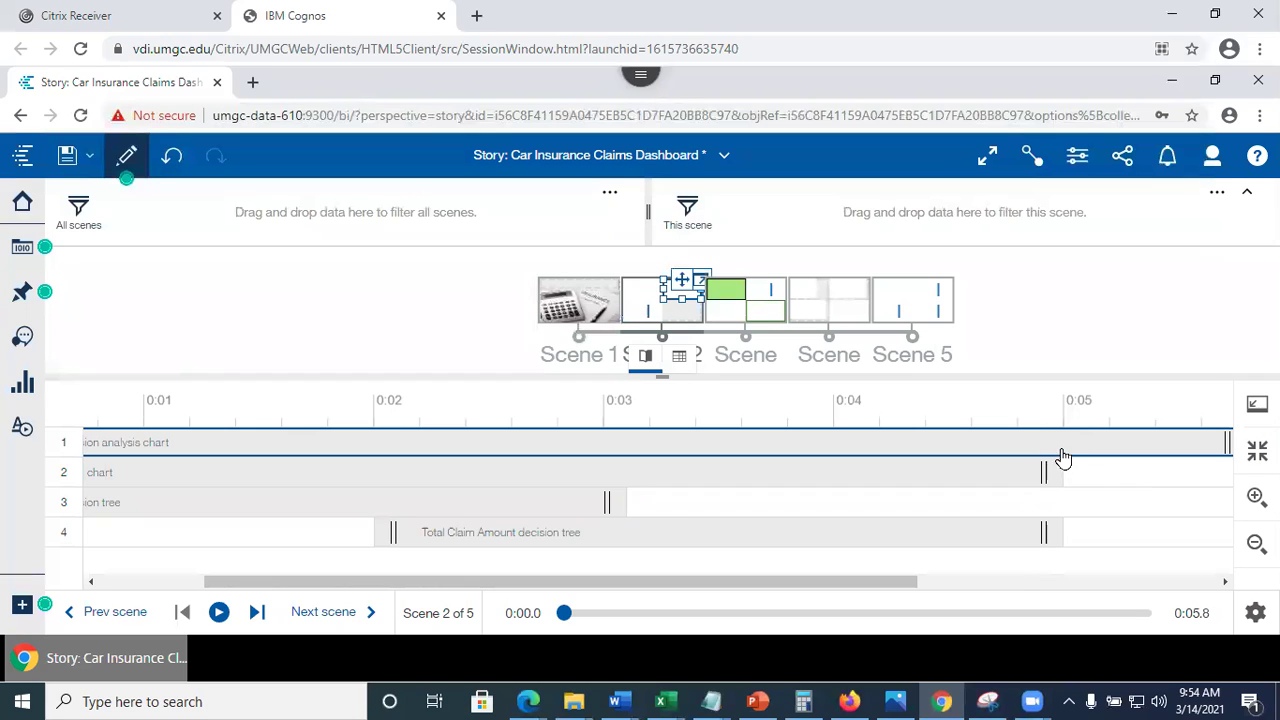
left_click_drag(1043, 476, 1229, 477)
left_click(1048, 538)
left_click_drag(1048, 538, 1230, 537)
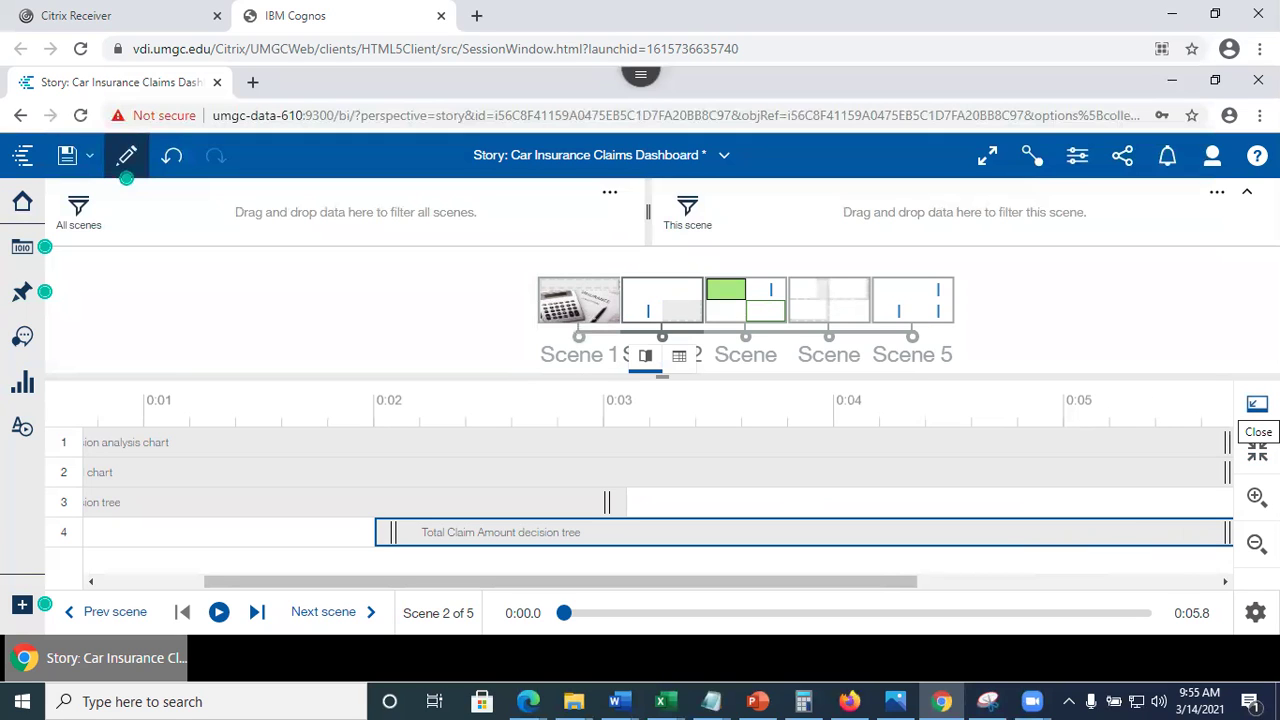
left_click(1257, 404)
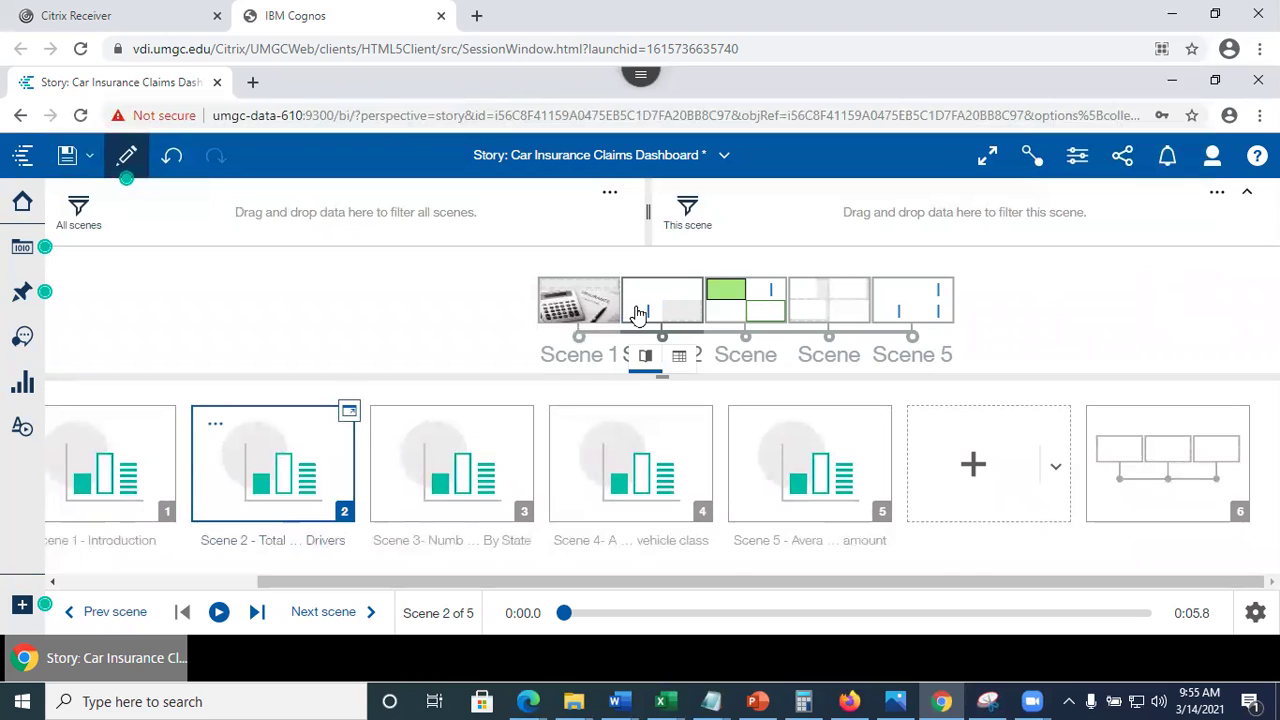
Collapse the timeline and filter areas and play scene 2 to check when its visualizations enter and exit
left_click(643, 370)
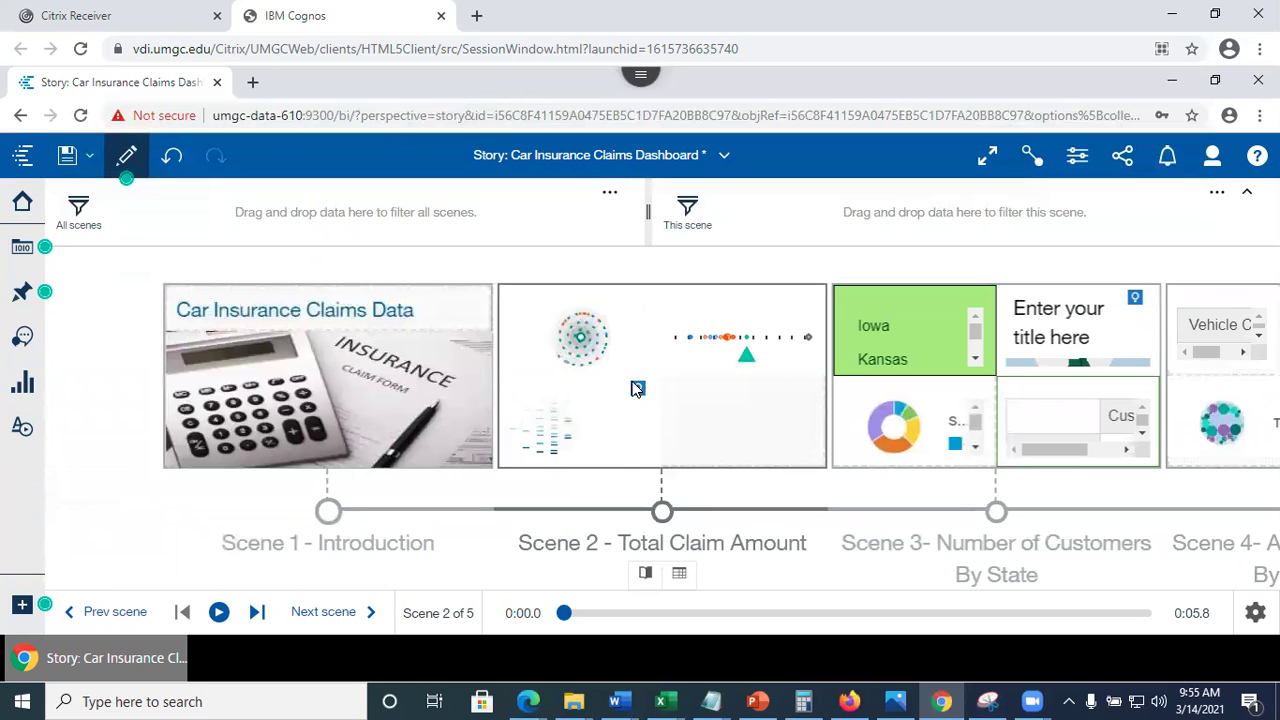
left_click(659, 373)
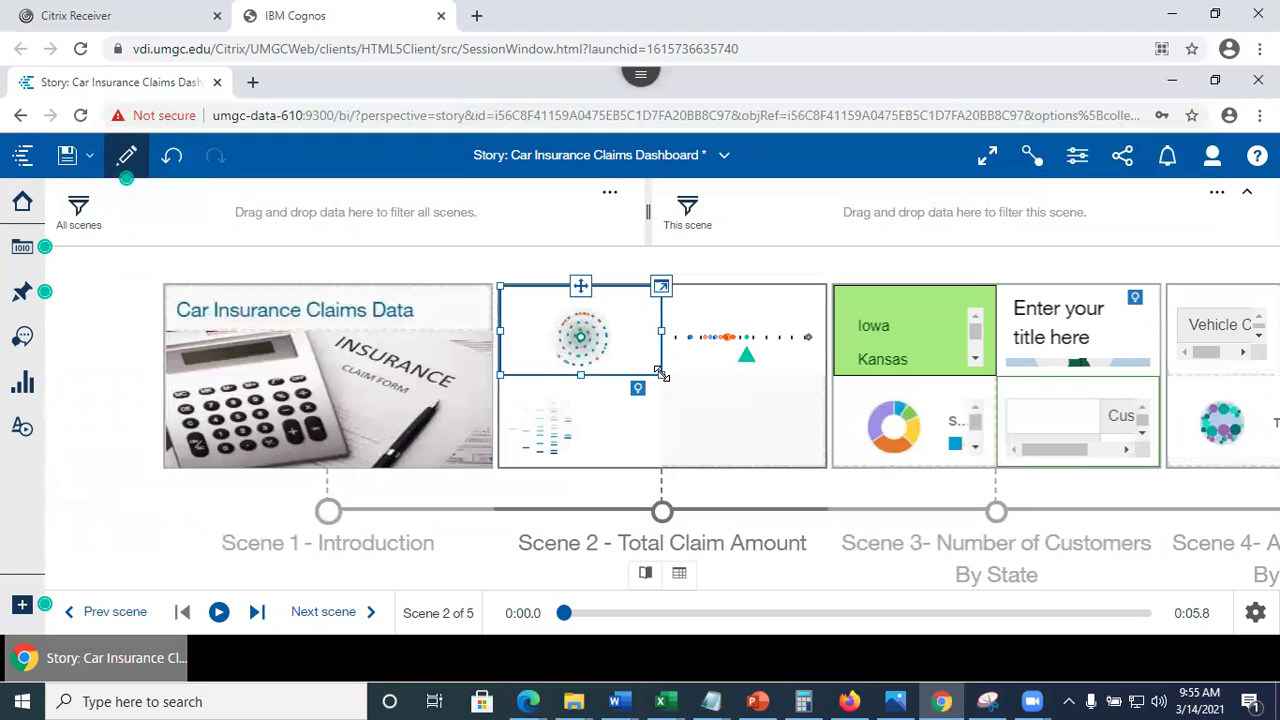
left_click(592, 492)
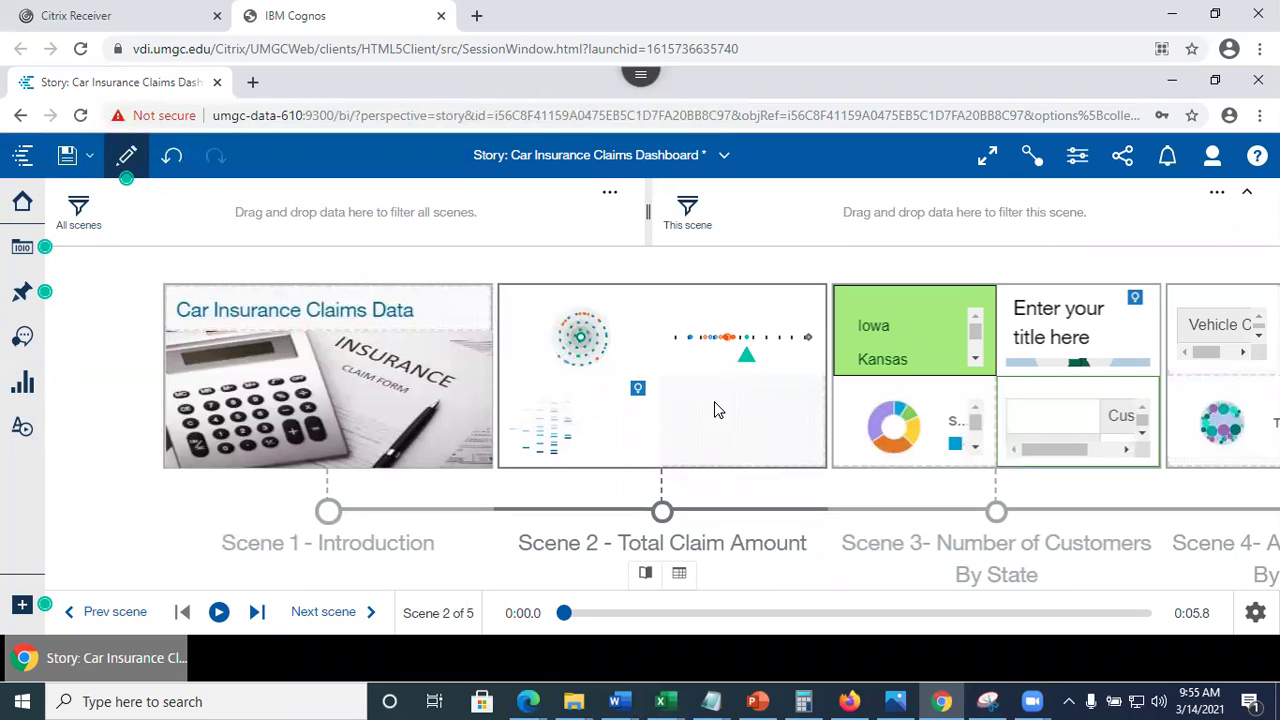
left_click(1247, 192)
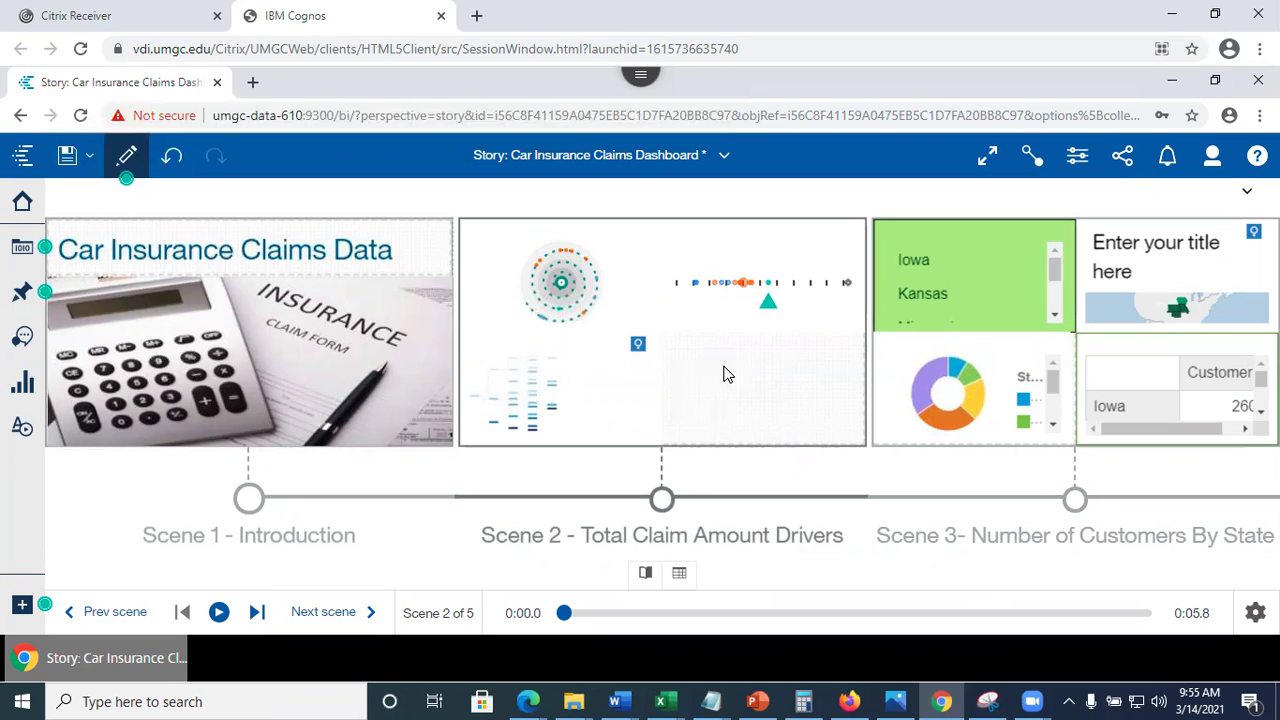
left_click(219, 614)
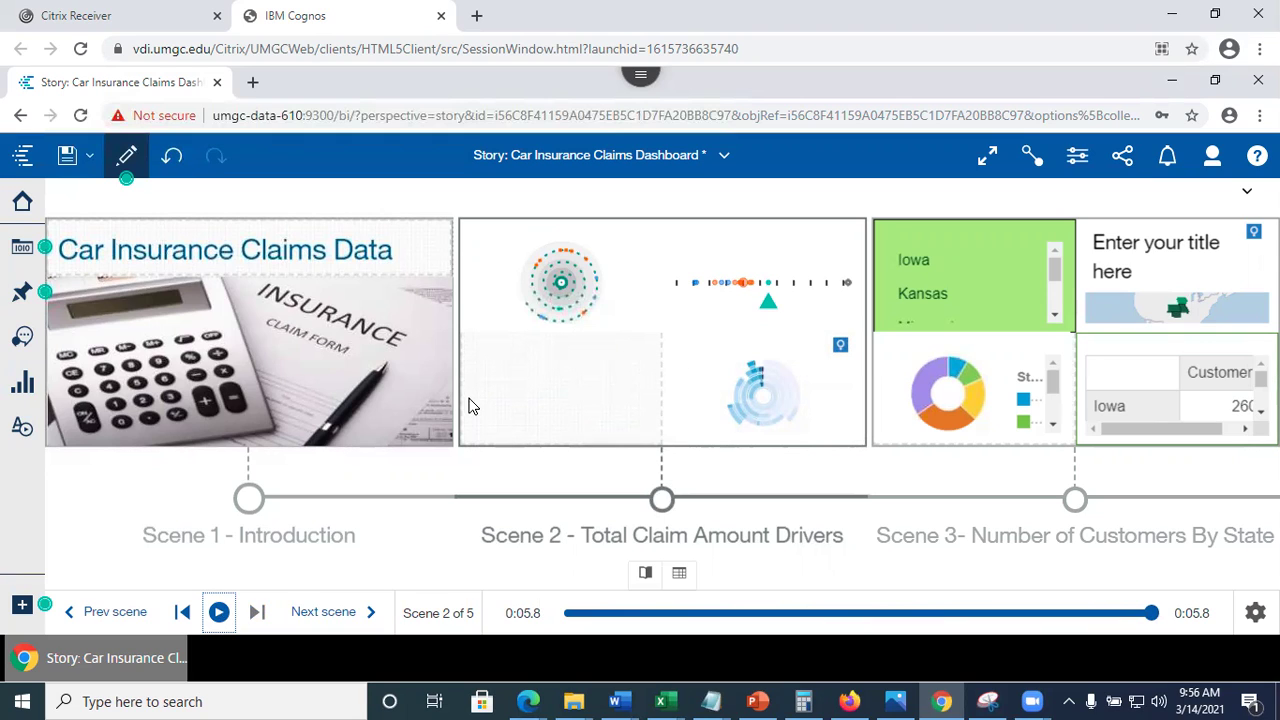
left_click(585, 389)
Change the guided journey's layout in the story properties to the ascending staircase arrangement of scenes
left_click(1078, 160)
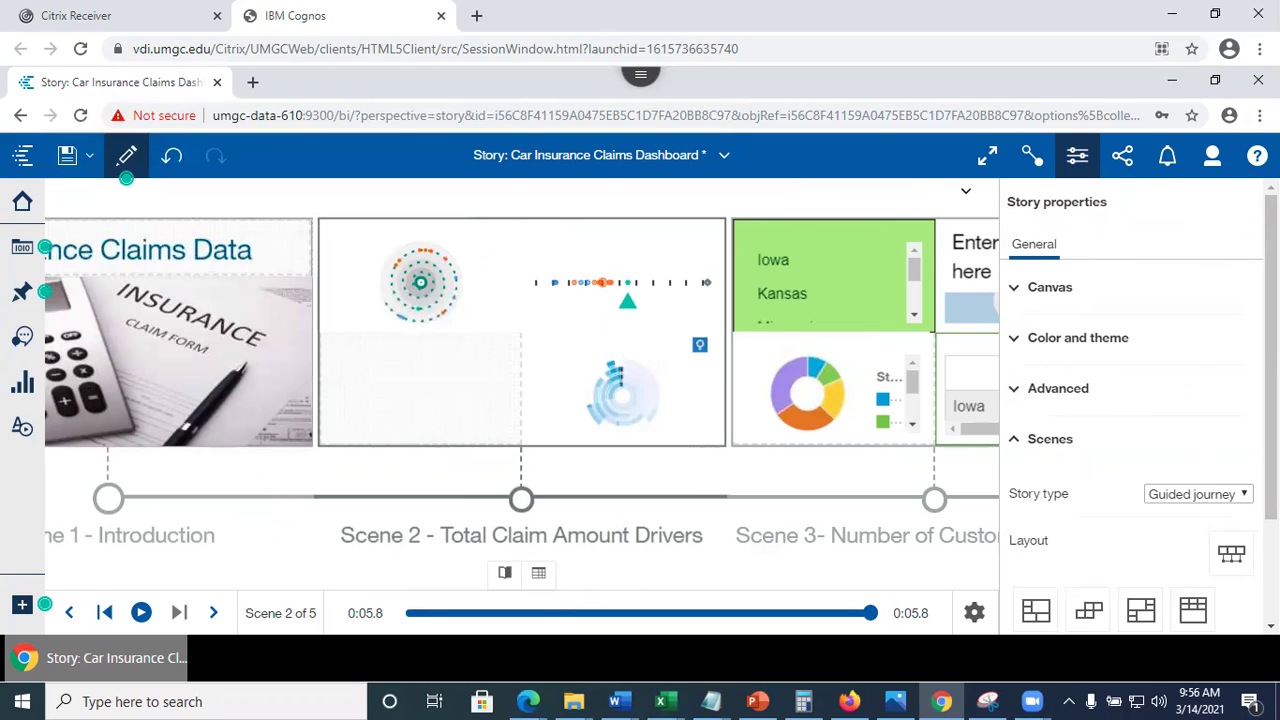
scroll(1171, 369, "down", 1)
scroll(1031, 441, "down", 1)
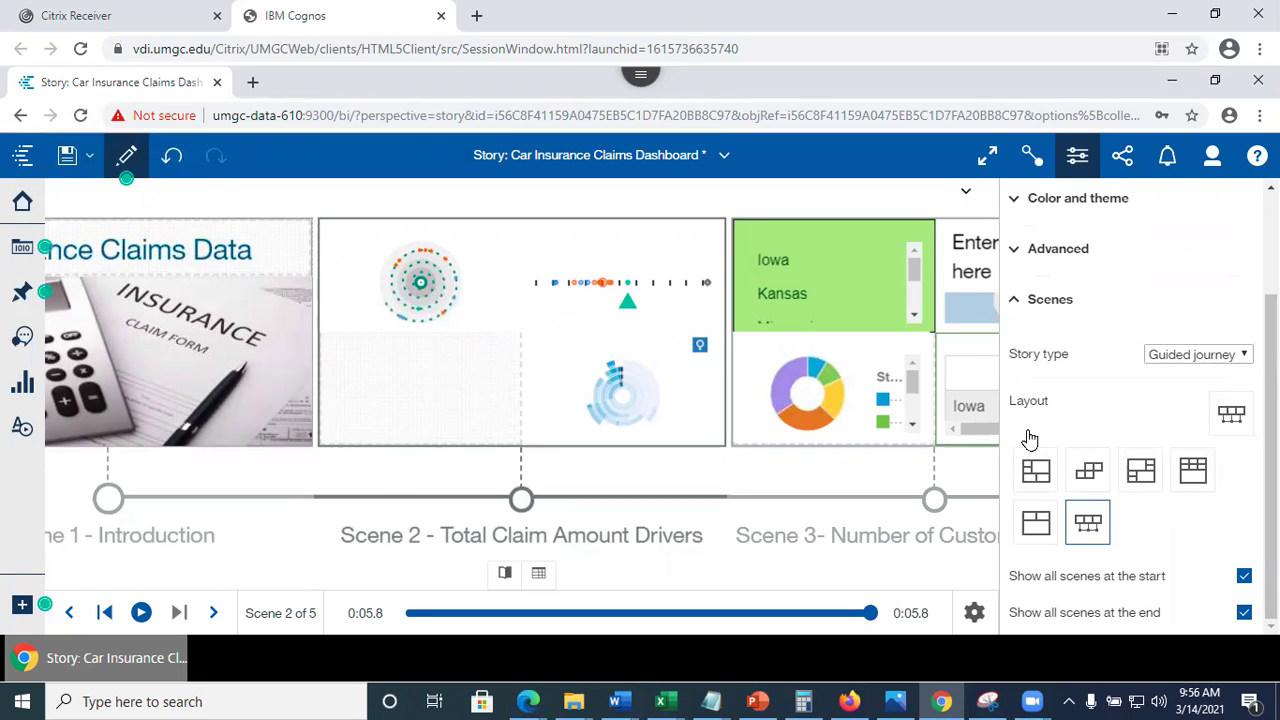
left_click(1090, 466)
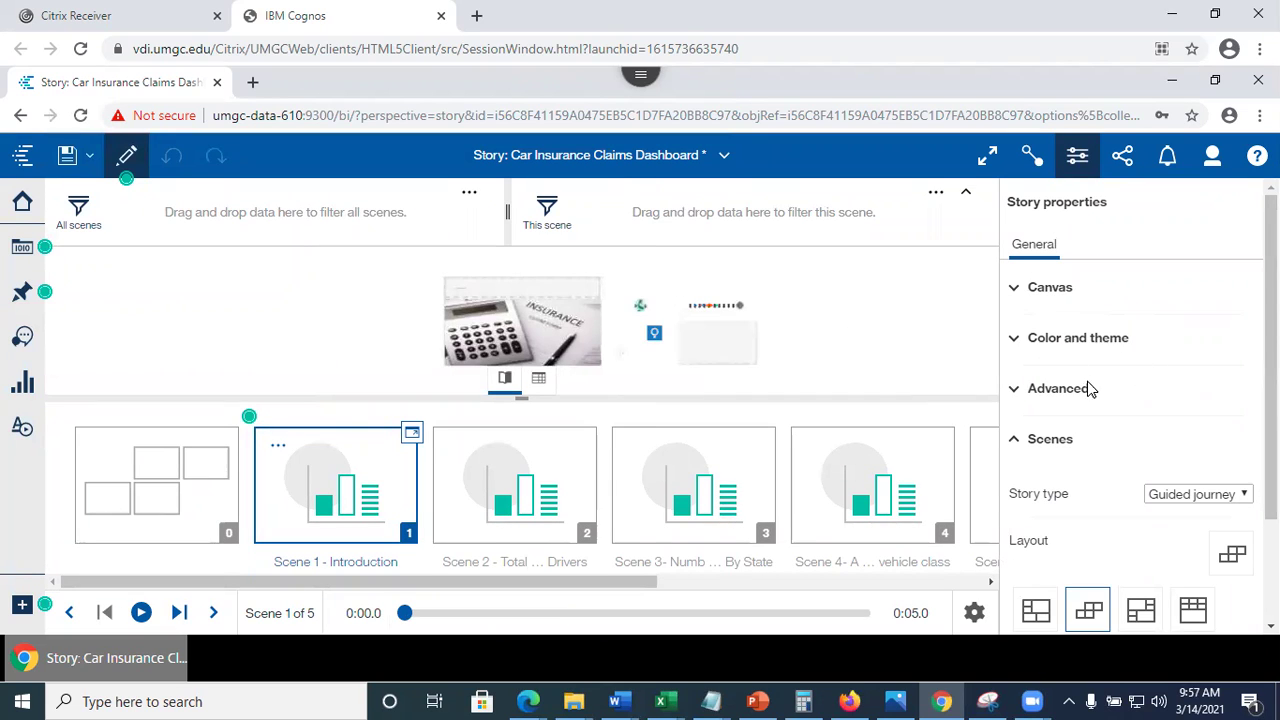
Examine the advanced properties, the overview scenes at the start and end of the timeline, and the options that show all scenes
left_click(1022, 392)
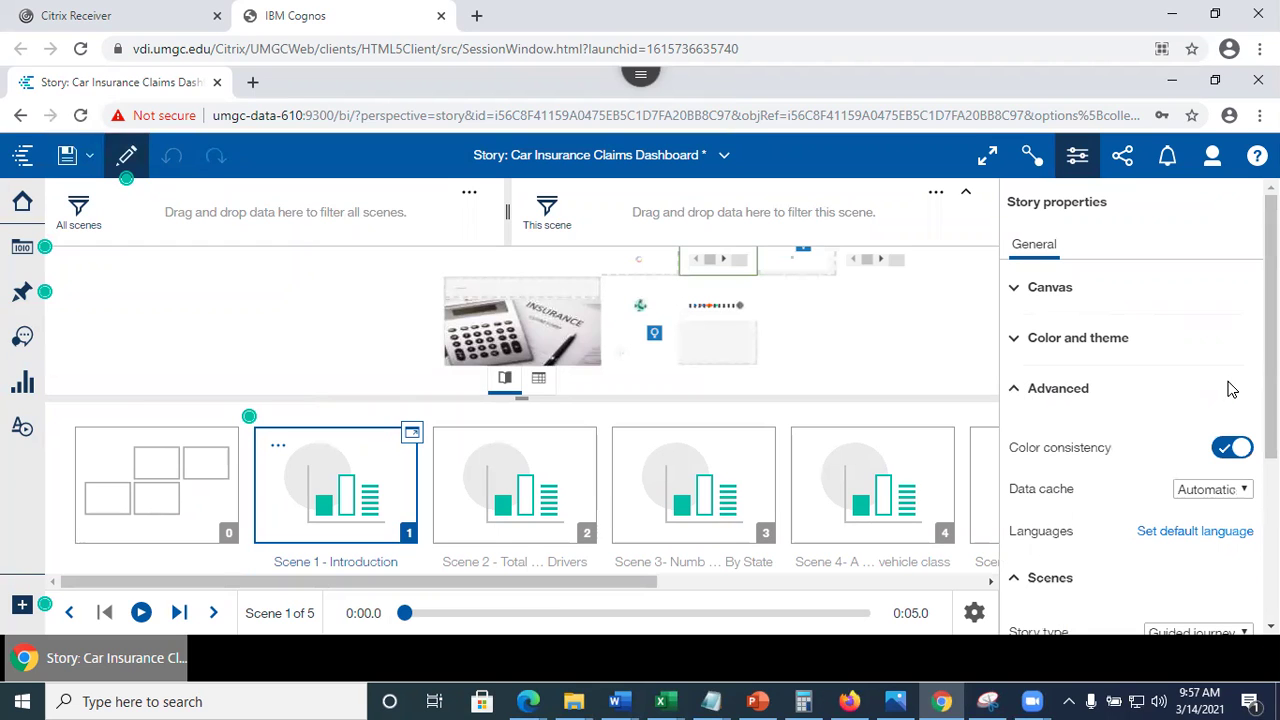
left_click_drag(1271, 390, 1271, 510)
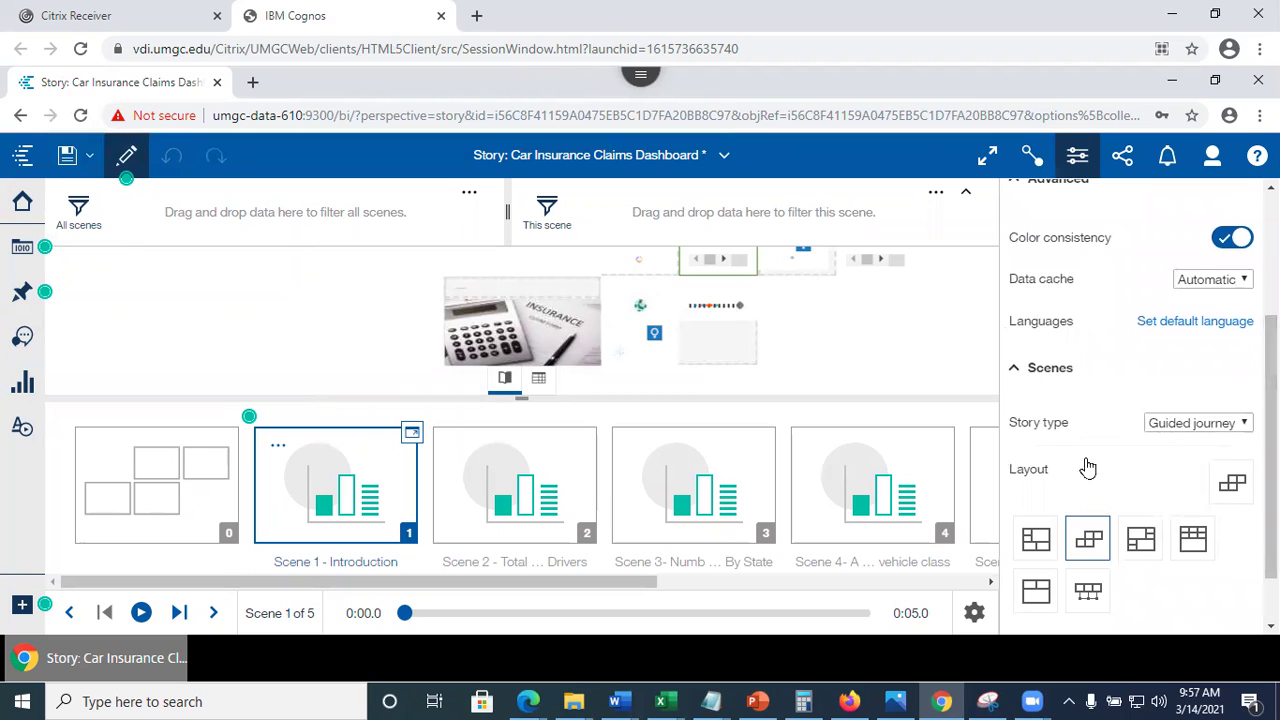
left_click_drag(1271, 500, 1271, 540)
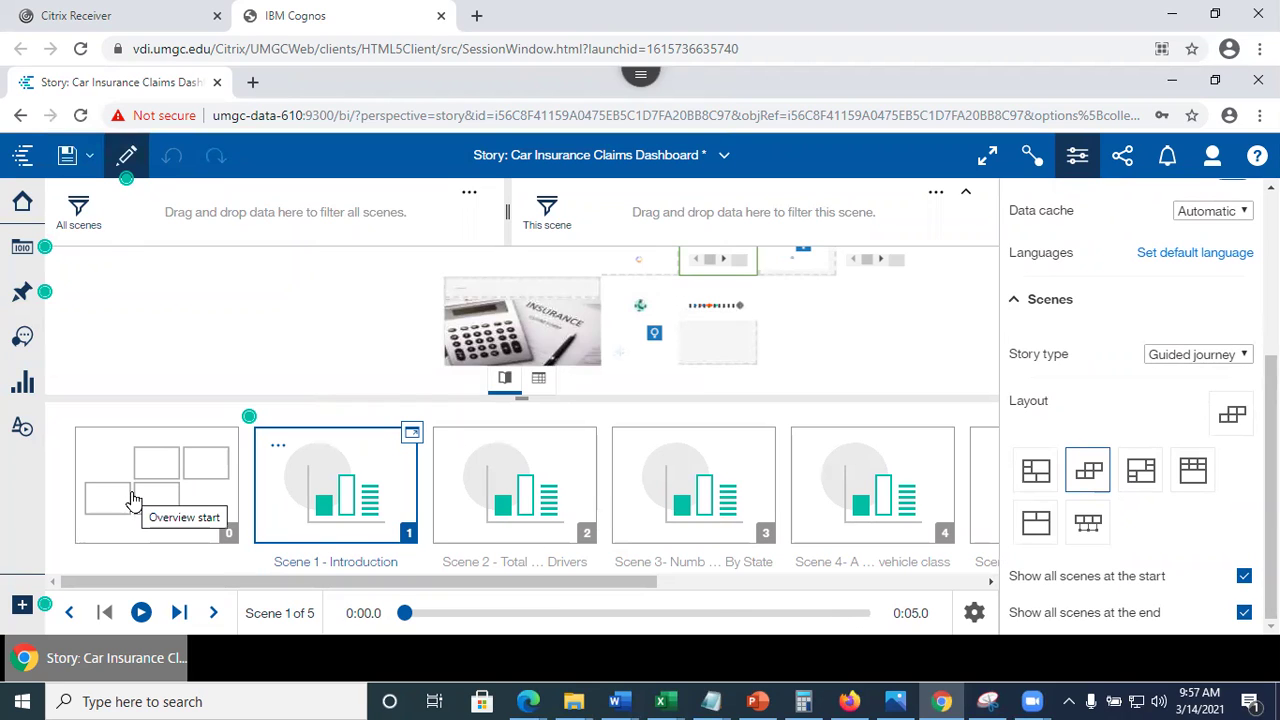
left_click(165, 497)
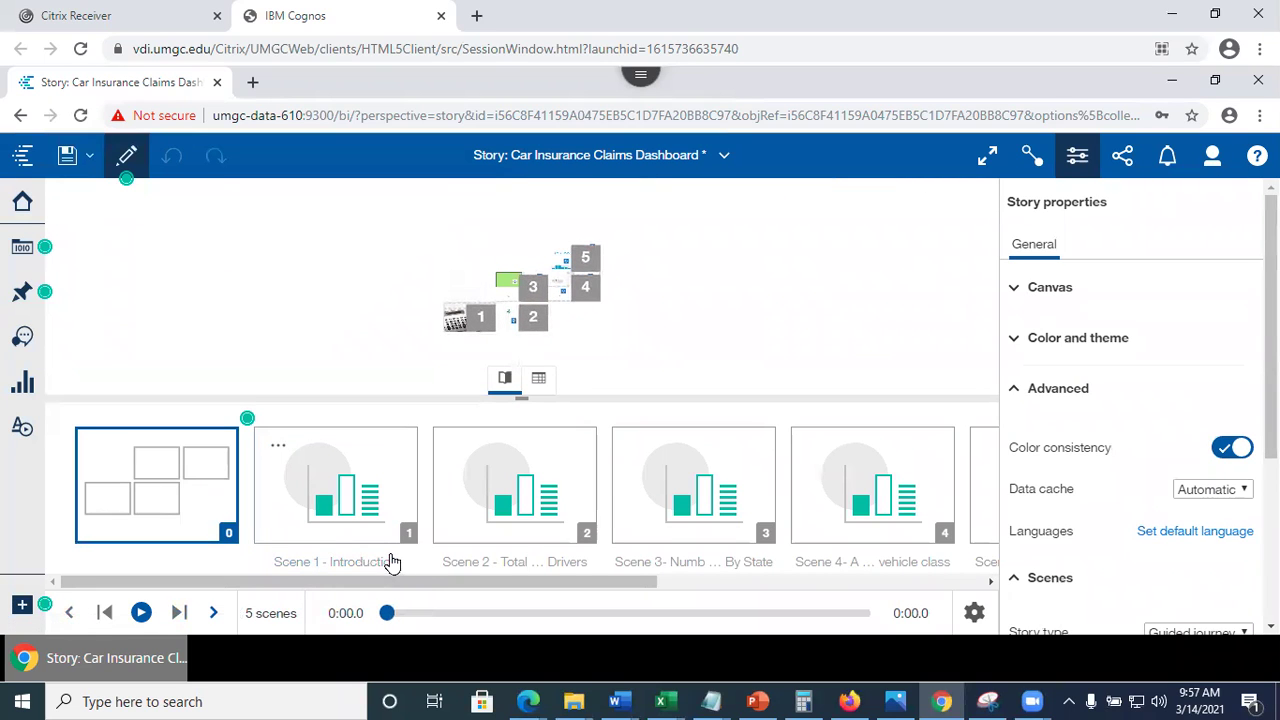
left_click_drag(433, 587, 891, 584)
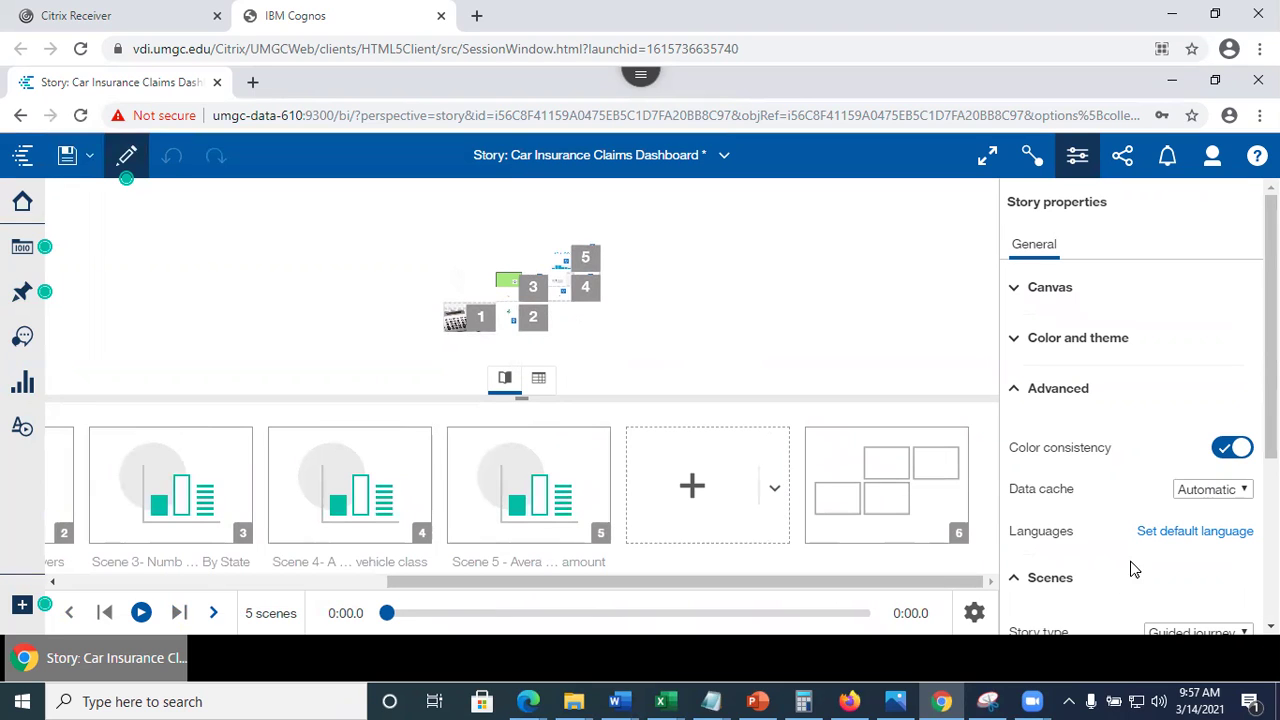
left_click_drag(1272, 326, 1272, 488)
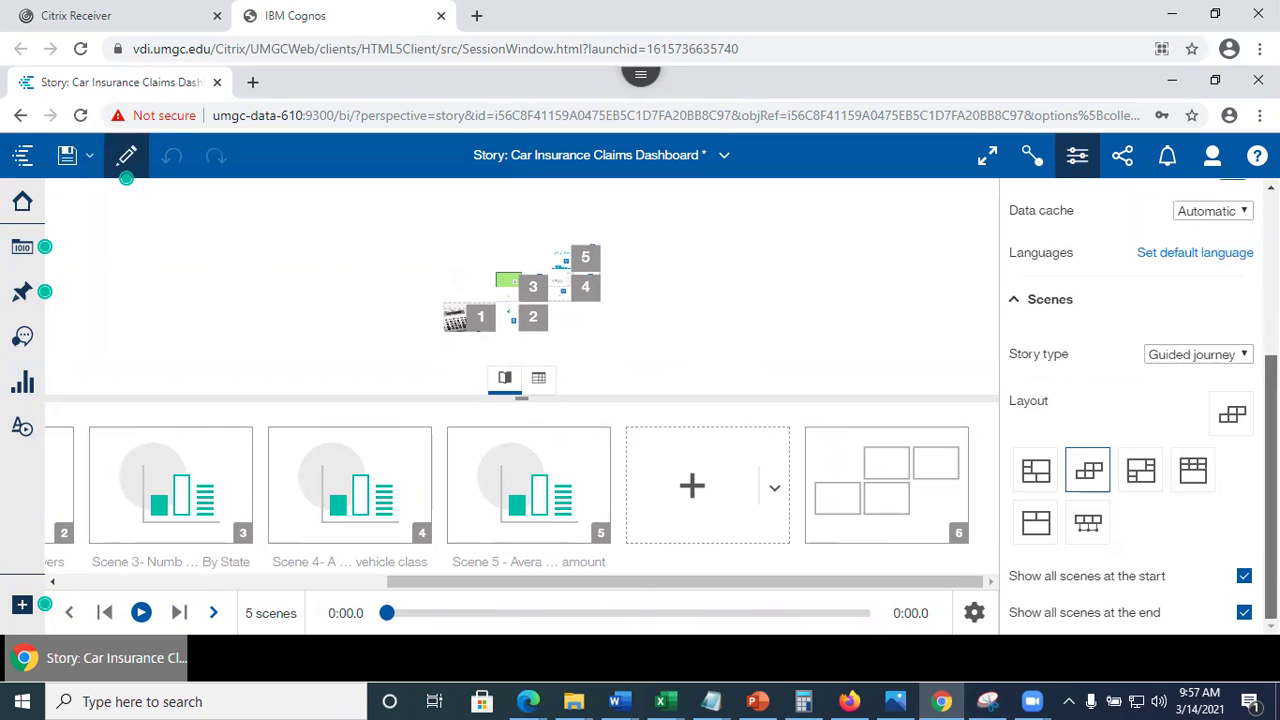
Set the story type to Slide show with the Animated path scene transition, and close the story properties
scroll(1130, 400, "up", 5)
scroll(1130, 400, "down", 2)
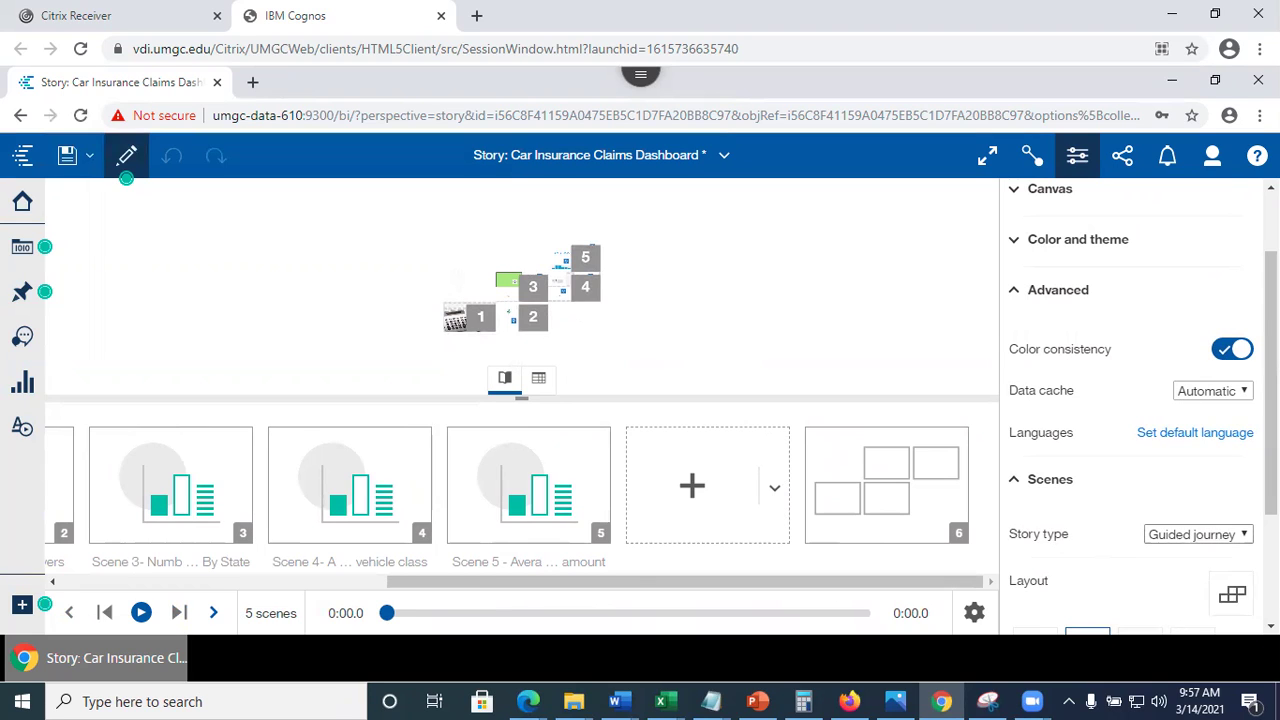
left_click(1196, 534)
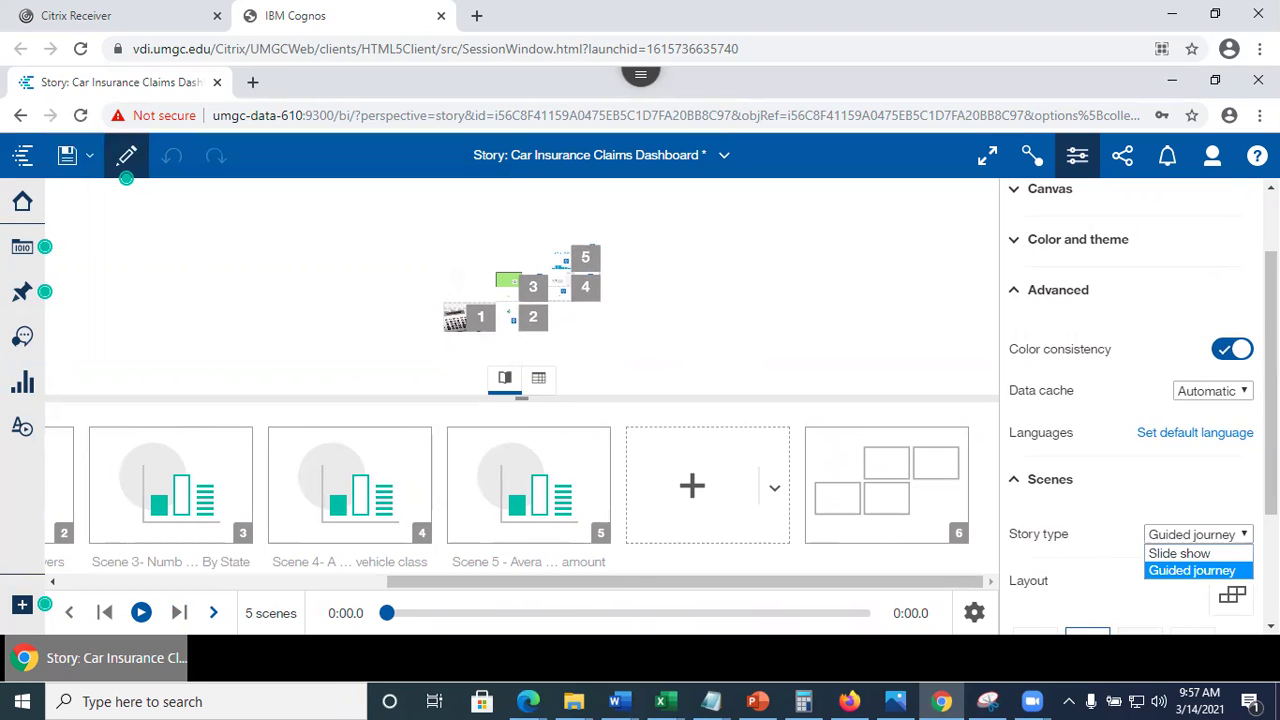
left_click(1180, 553)
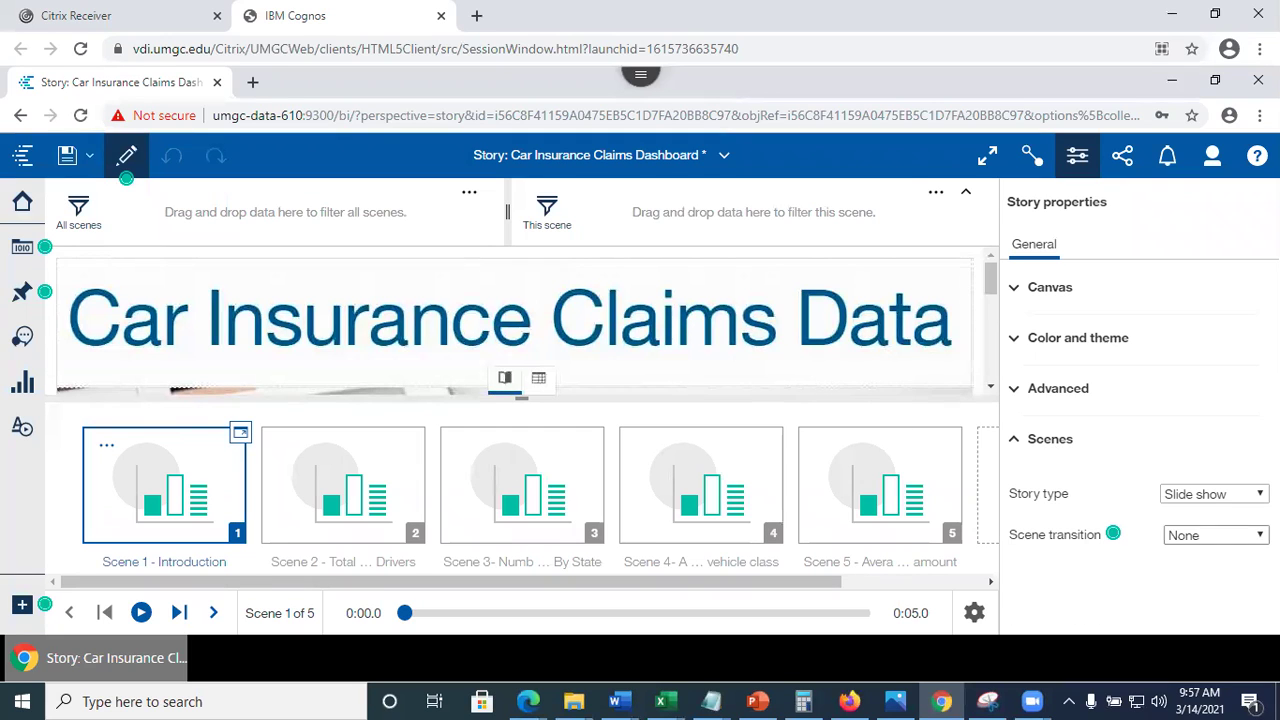
left_click(1215, 535)
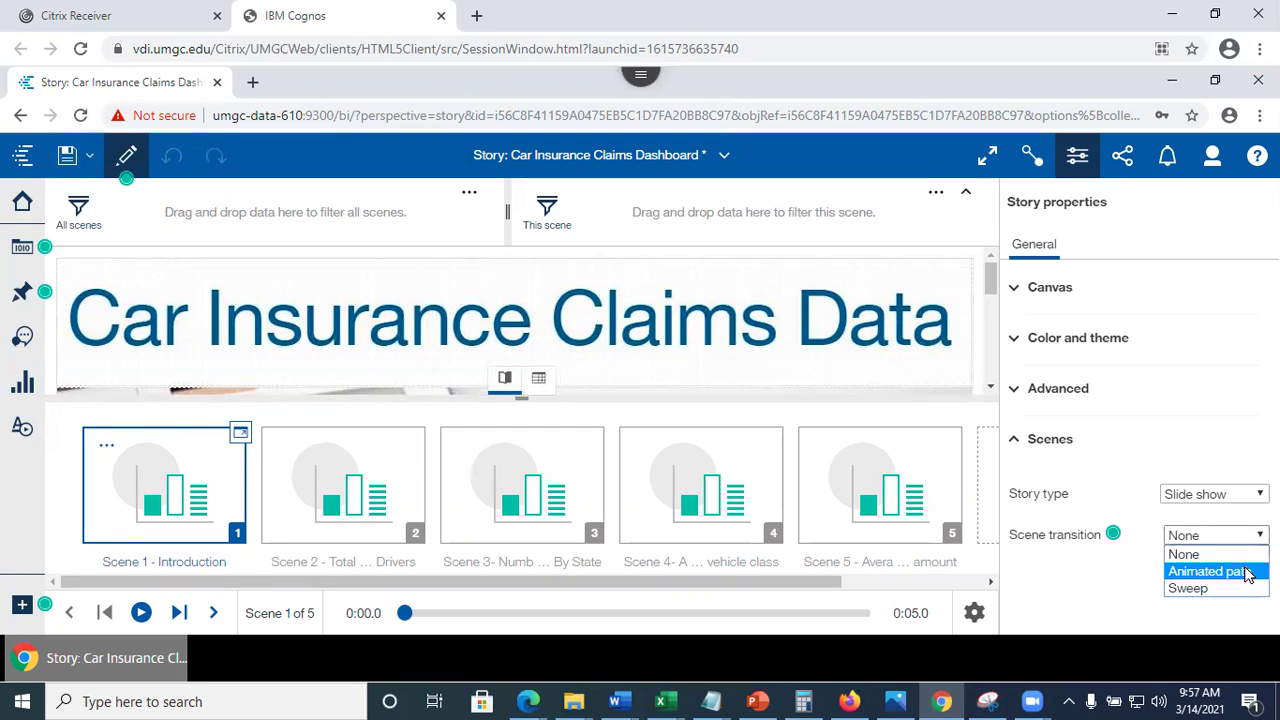
left_click(1245, 573)
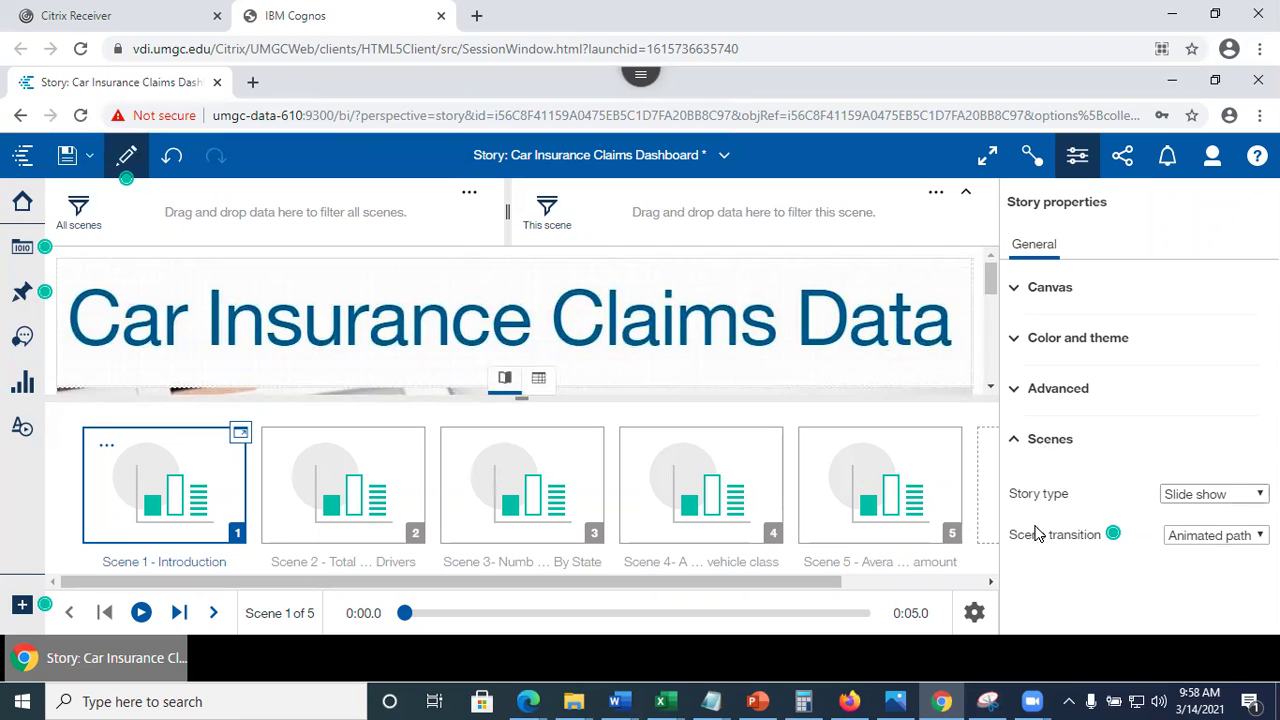
left_click(1078, 160)
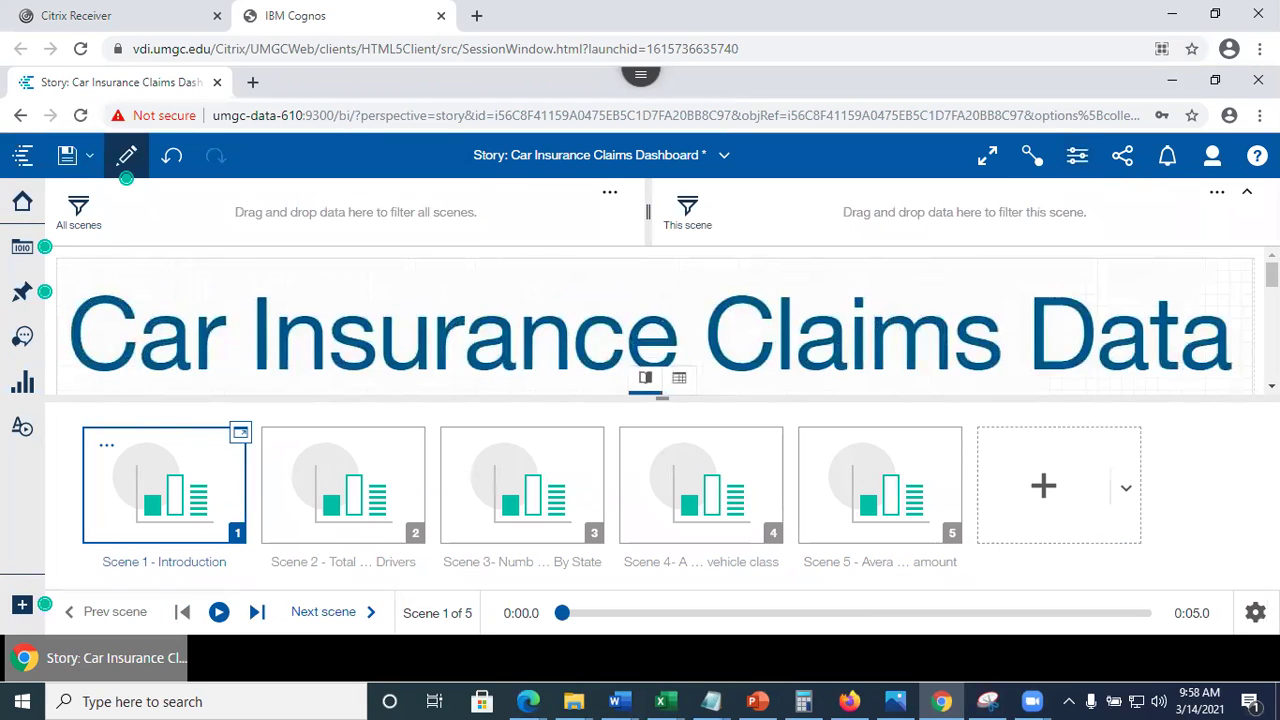
Turn on the Play all scenes playback option and play the whole story from Scene 1 - Introduction outside edit mode
left_click(1255, 613)
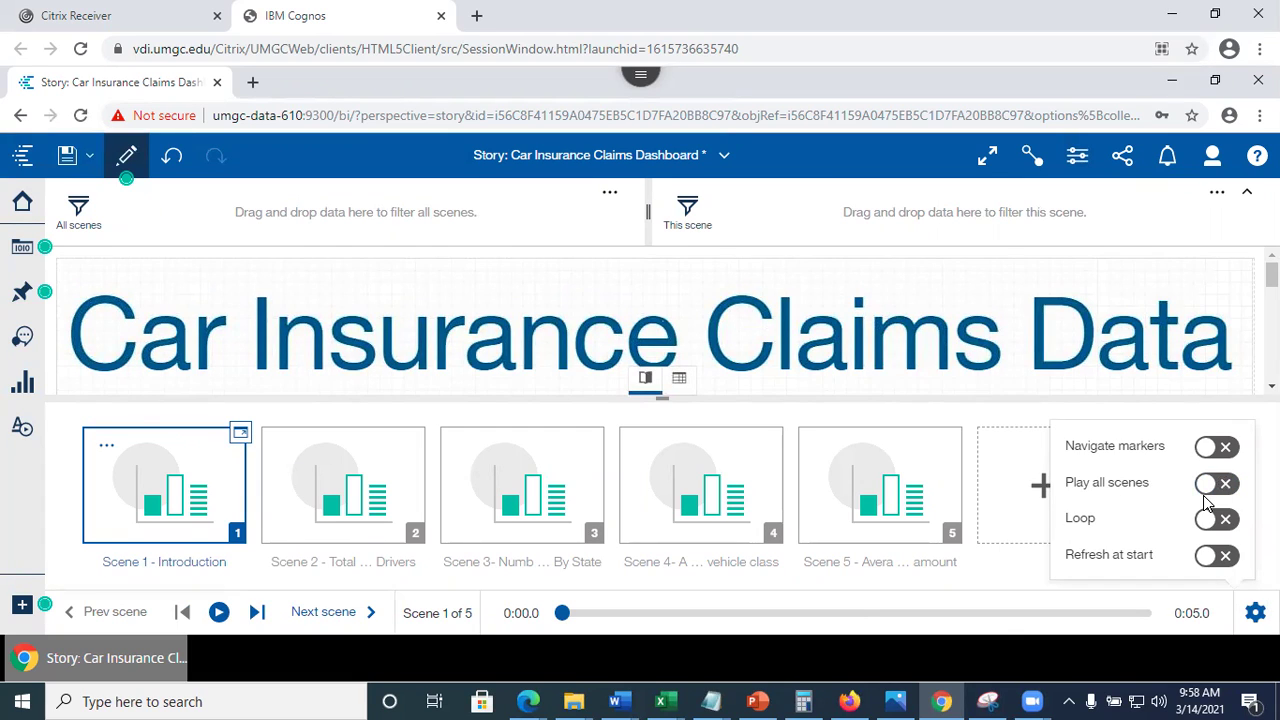
left_click(1155, 494)
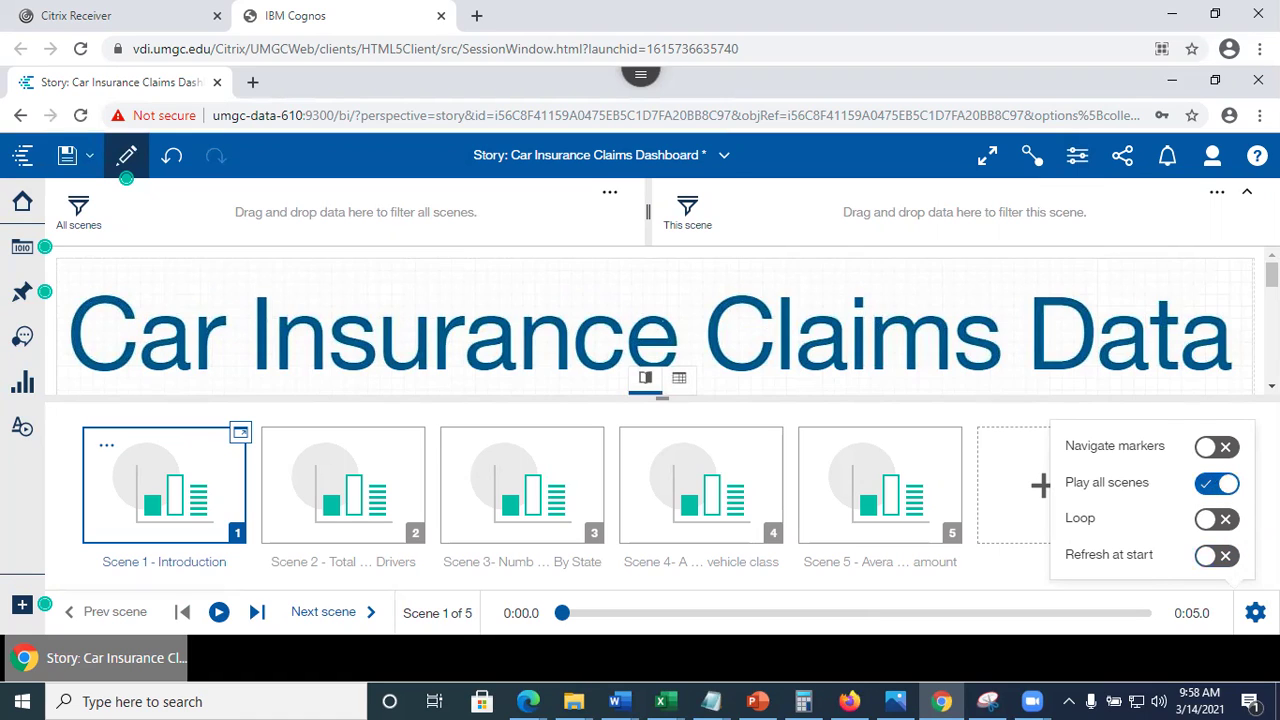
left_click(143, 510)
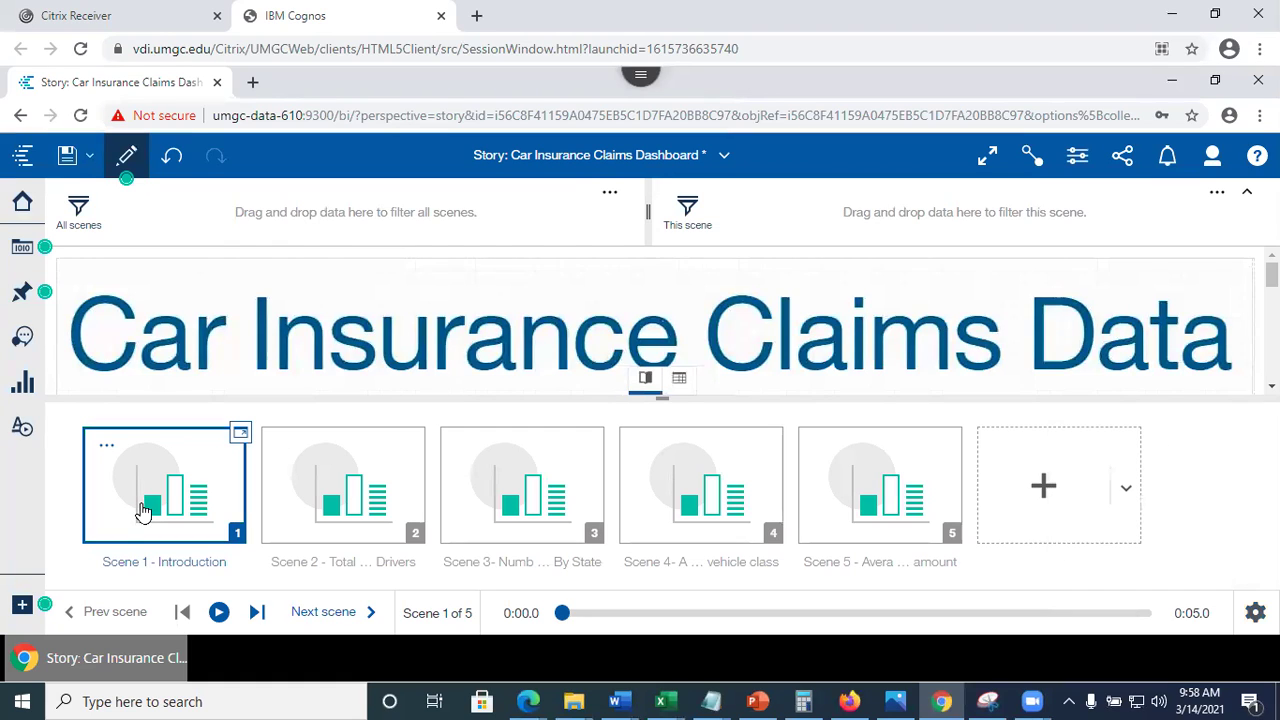
left_click(126, 158)
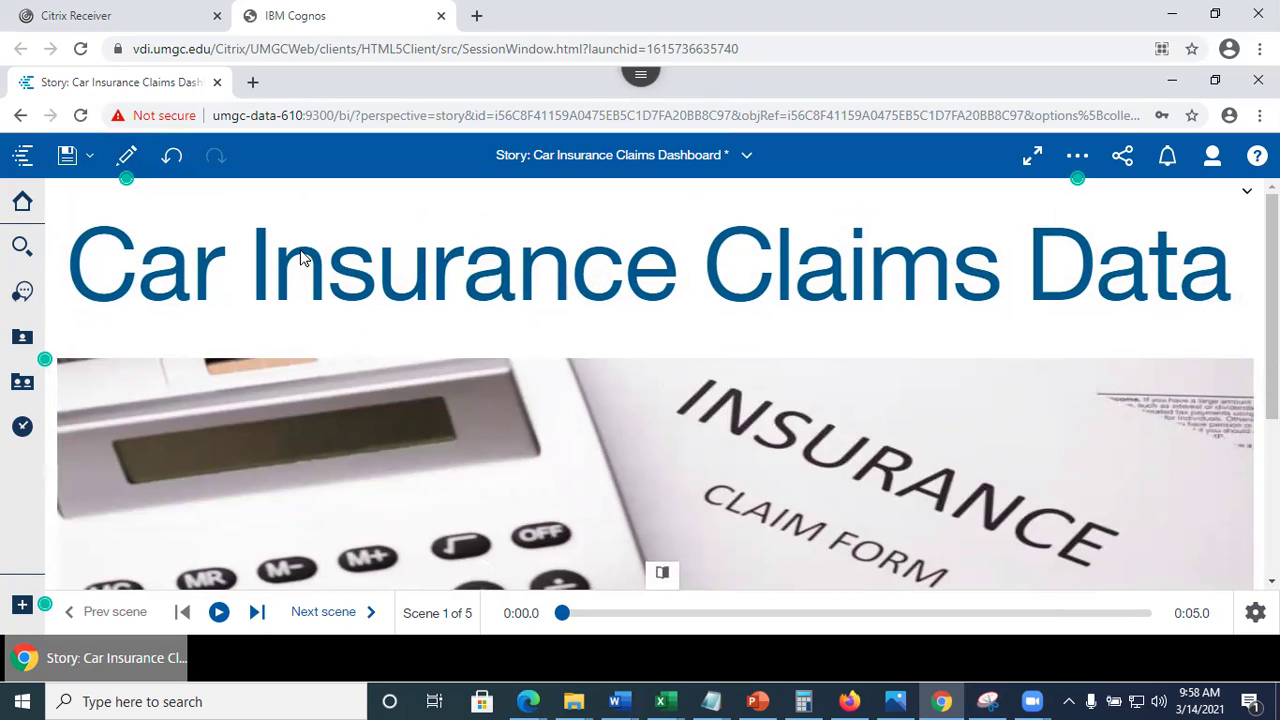
left_click(220, 614)
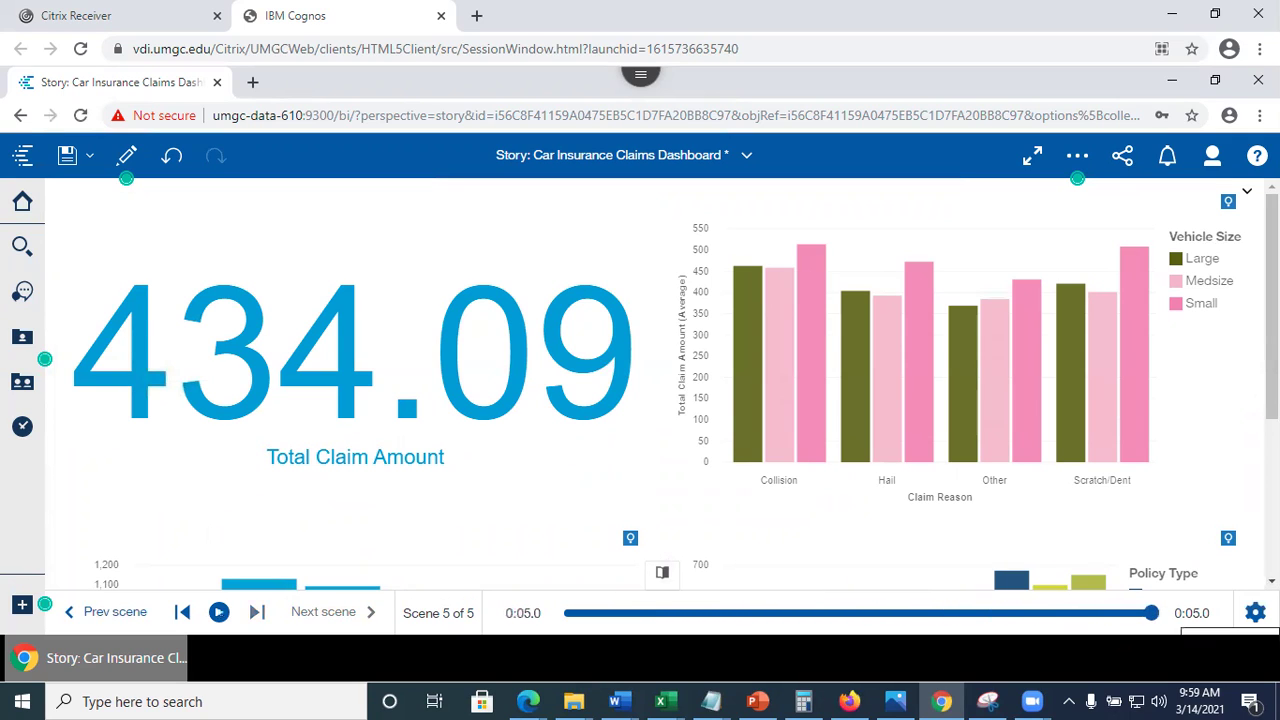
Return to edit mode, set the slide show's scene transition to Sweep in the story properties, and save the story
left_click(1255, 612)
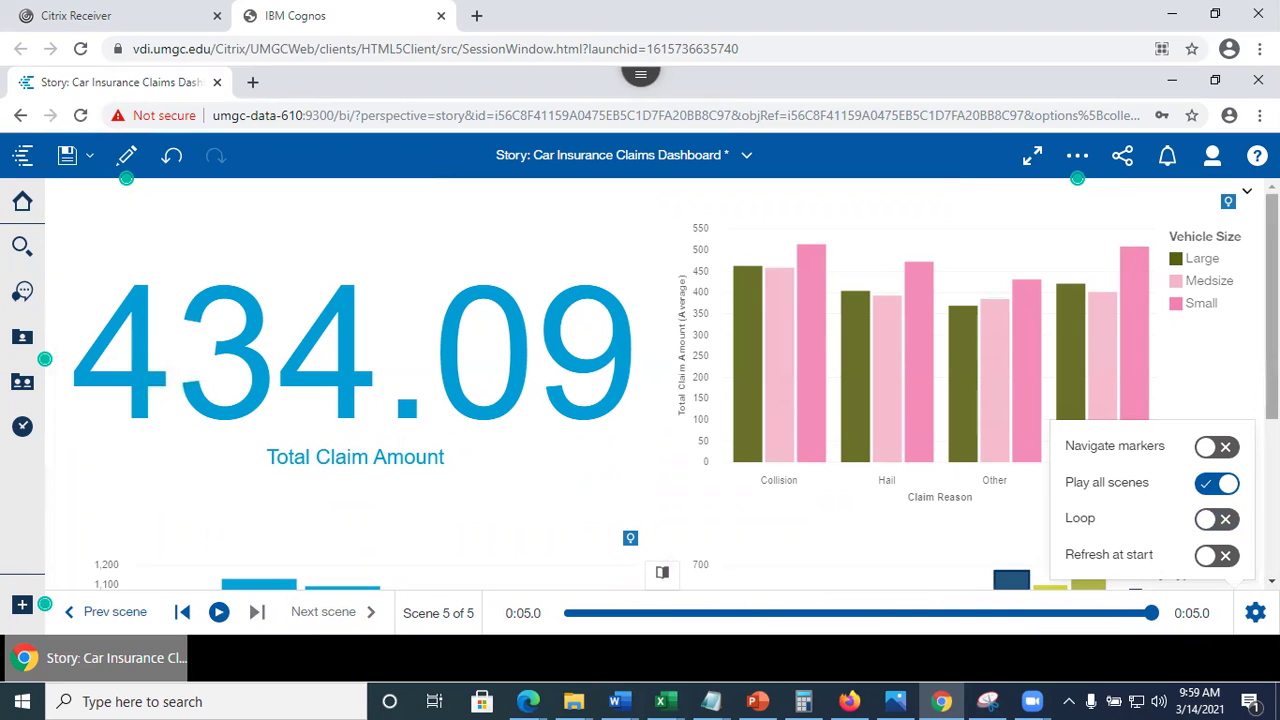
key("Escape")
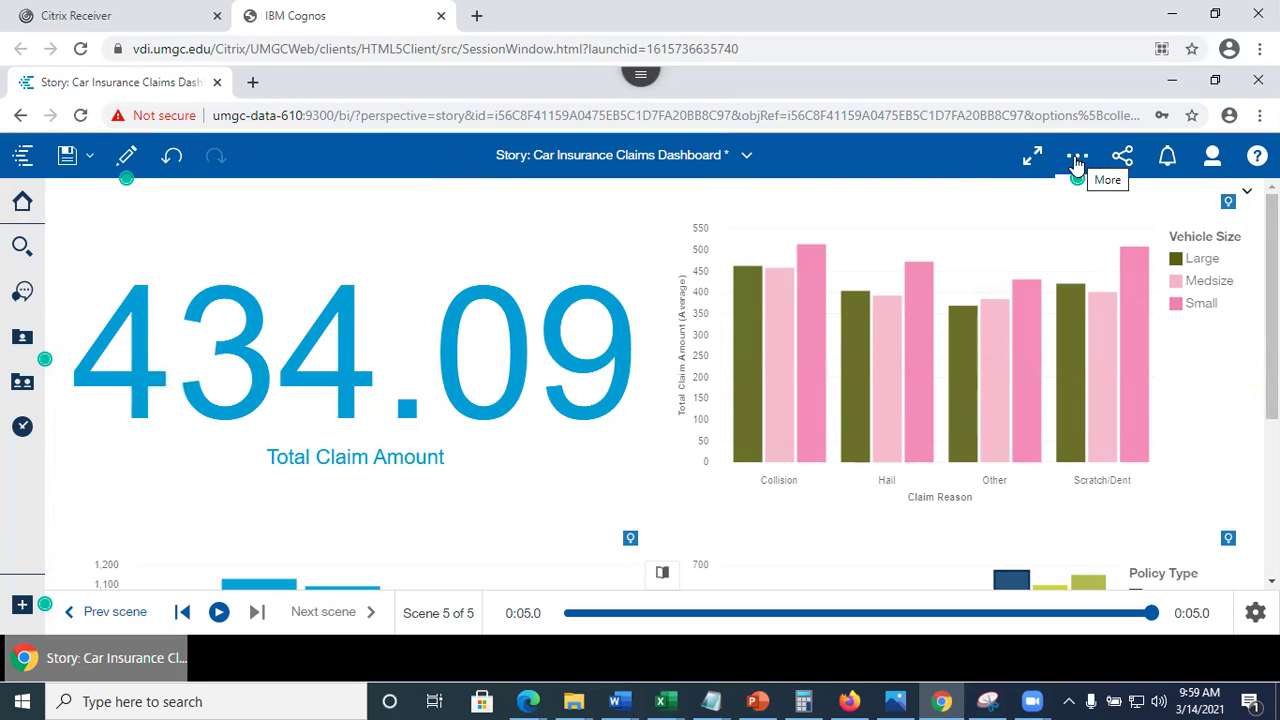
left_click(126, 158)
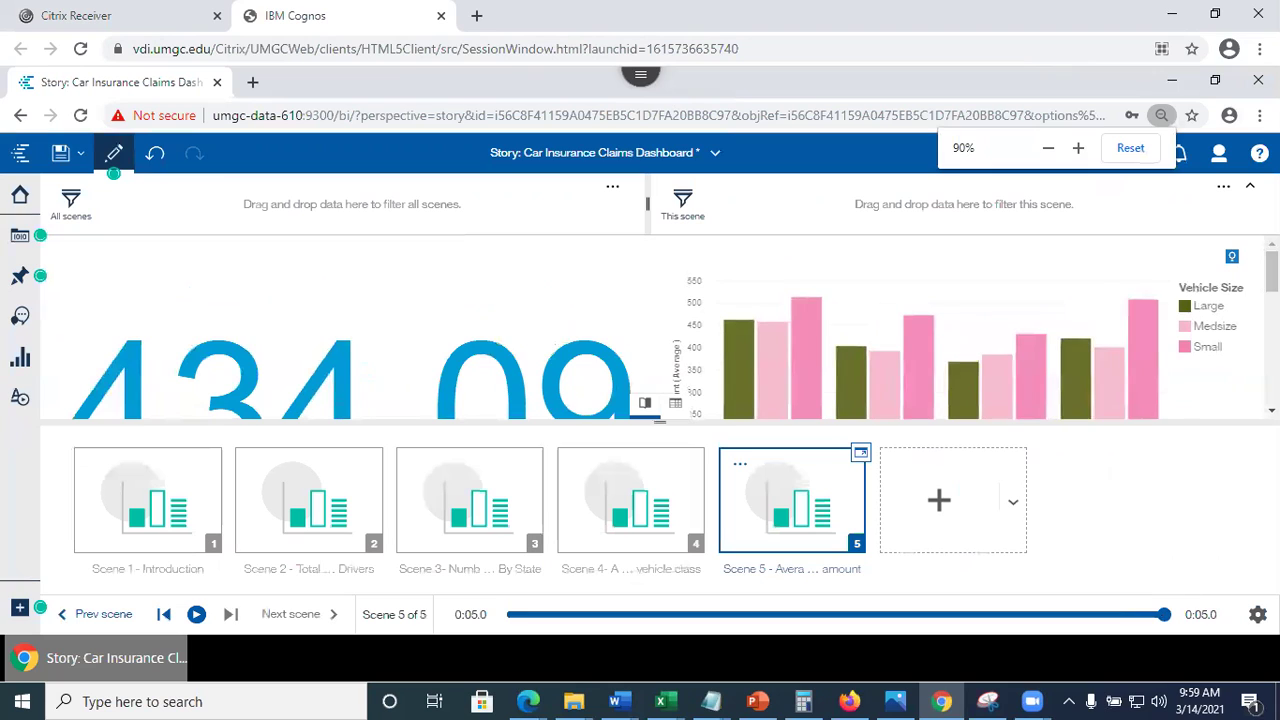
left_click(1258, 614)
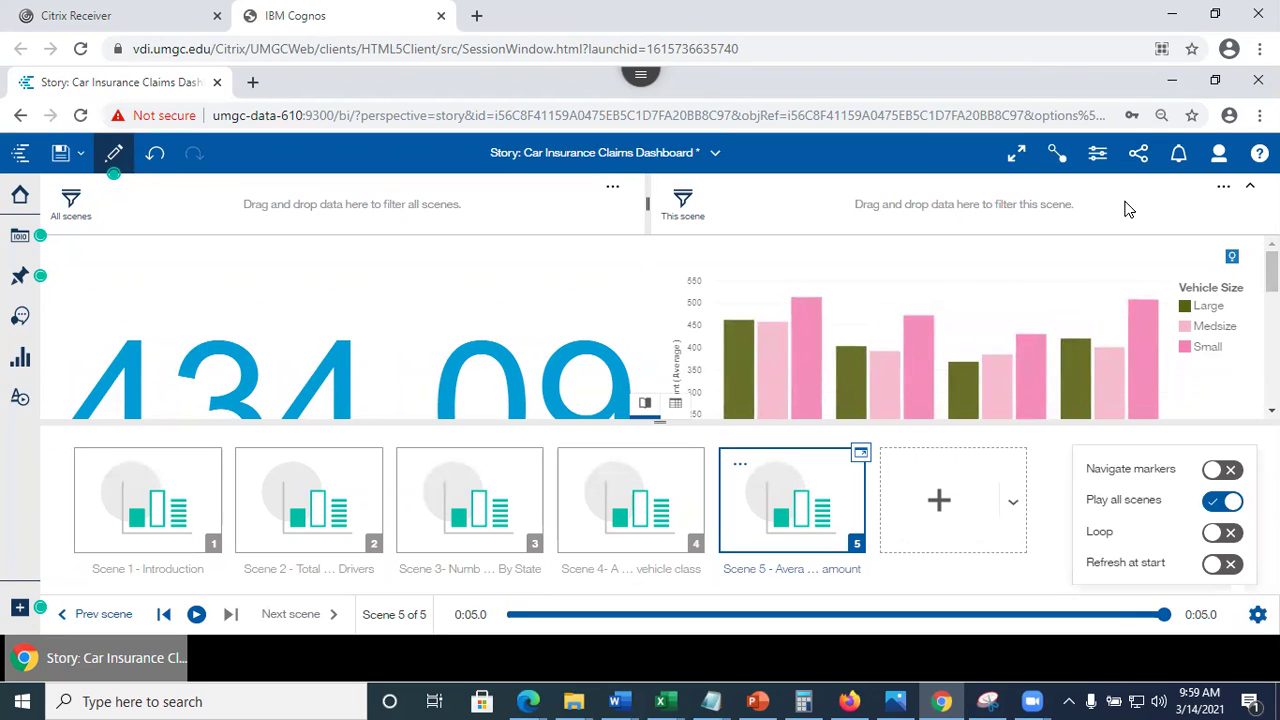
left_click(1097, 153)
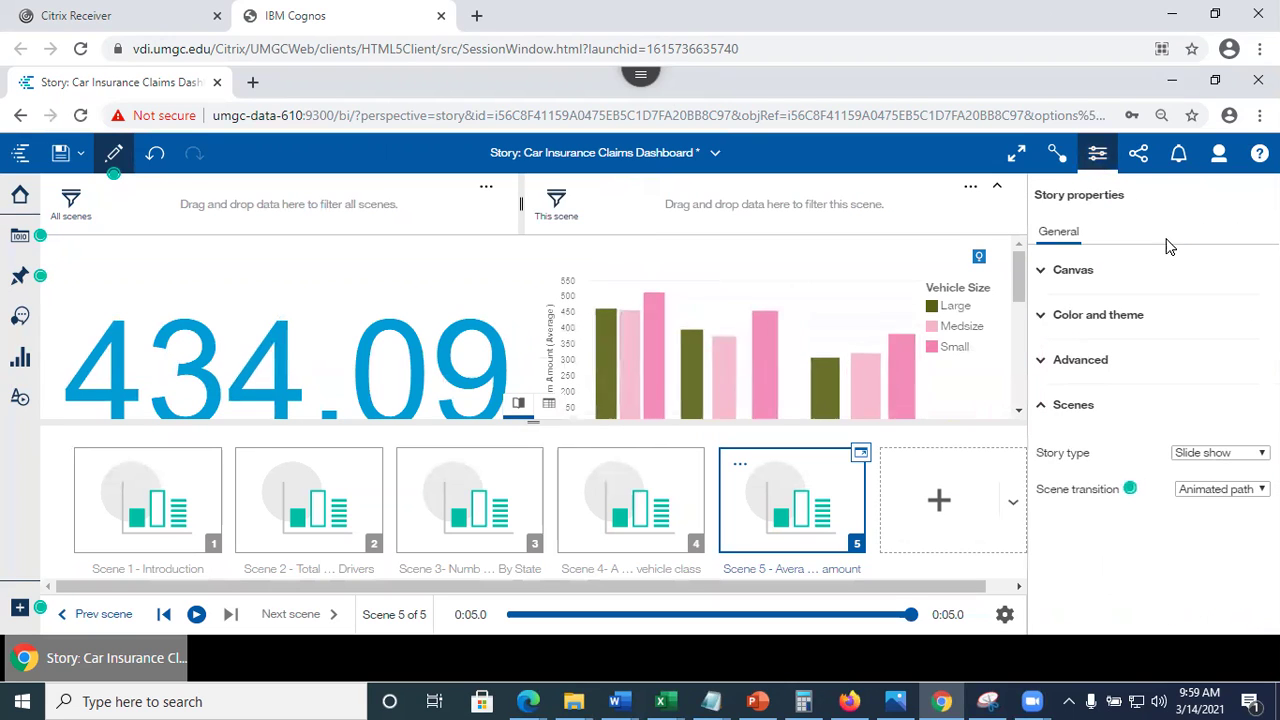
left_click(1220, 489)
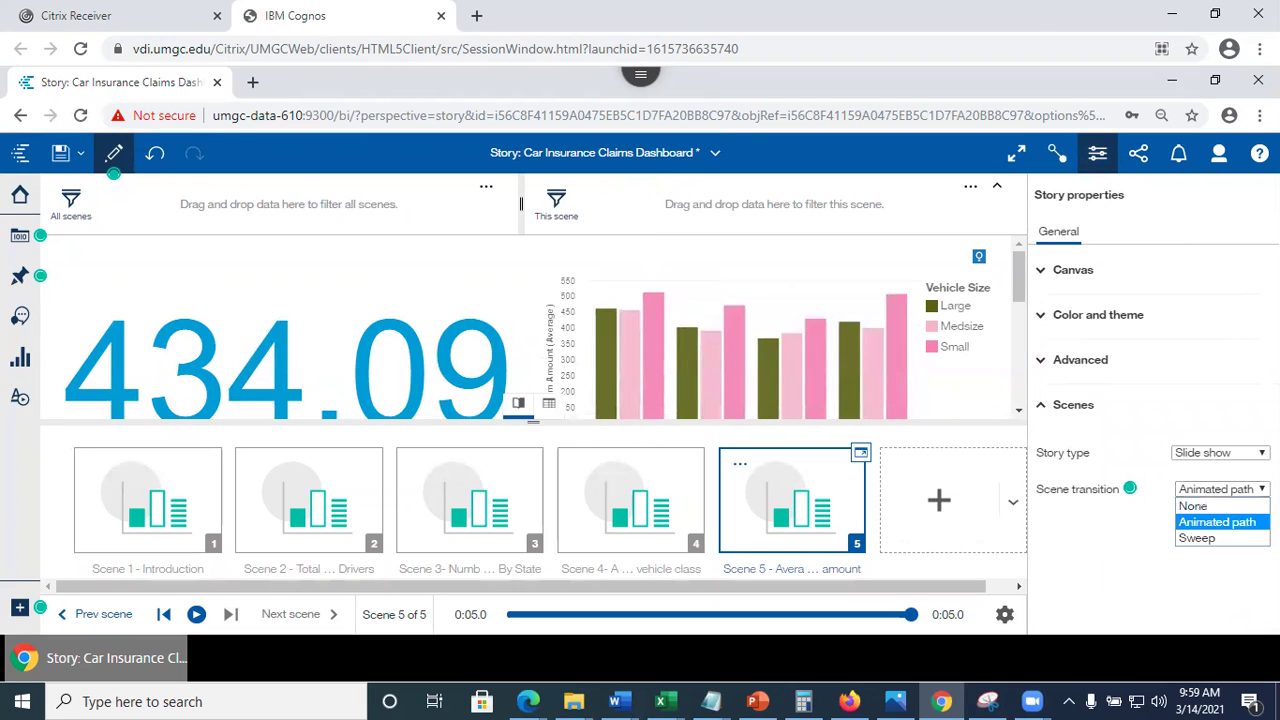
left_click(1222, 539)
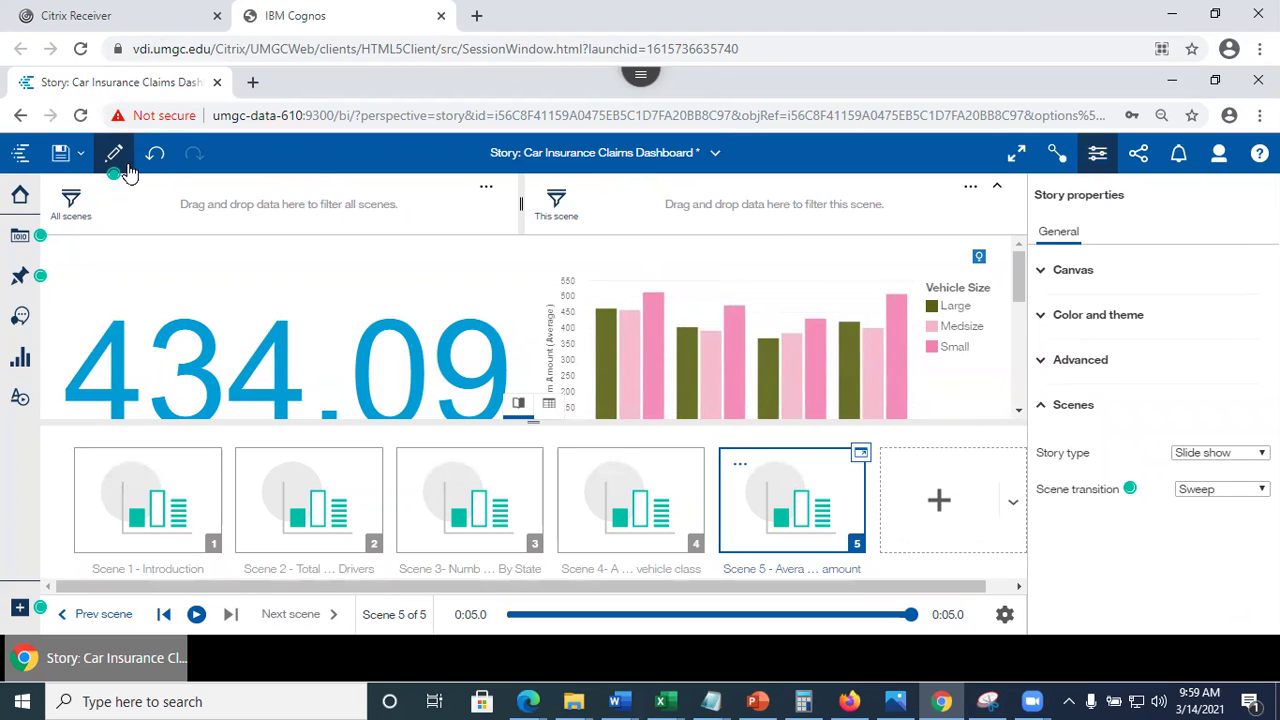
left_click(60, 153)
Close the story properties and play the story from Scene 1 outside edit mode to check the Sweep transition
left_click(185, 505)
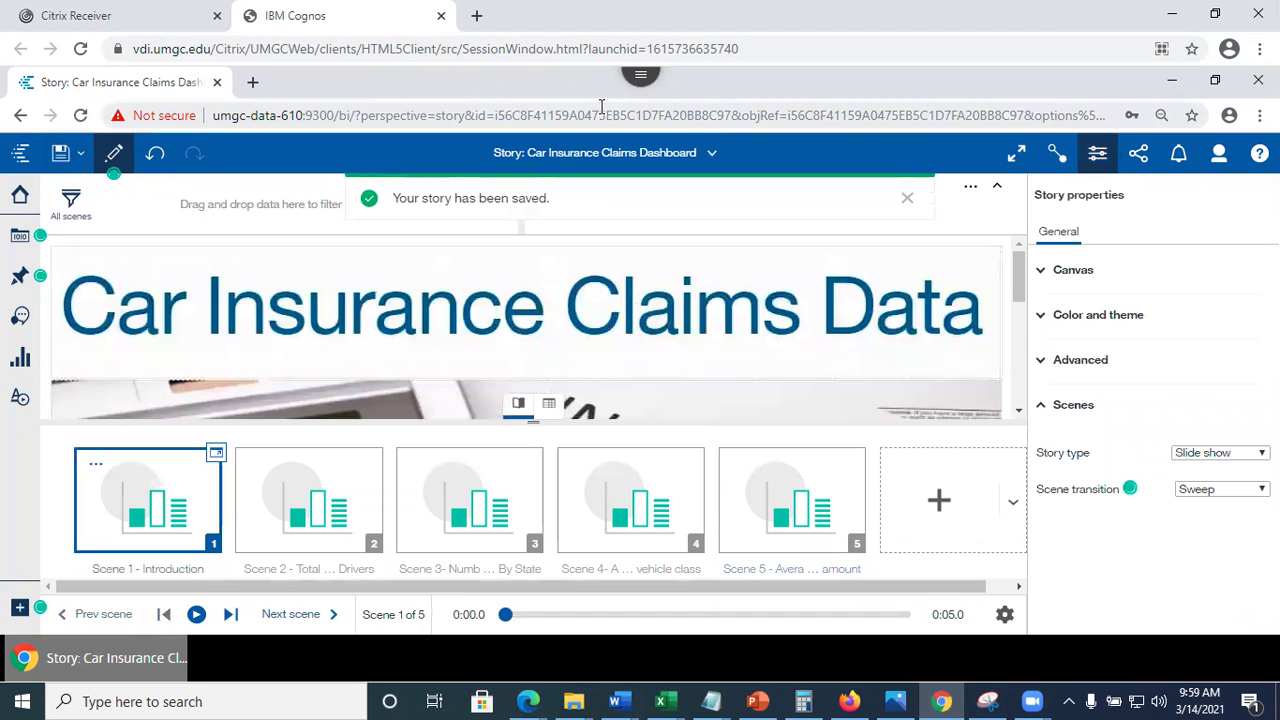
left_click(1097, 152)
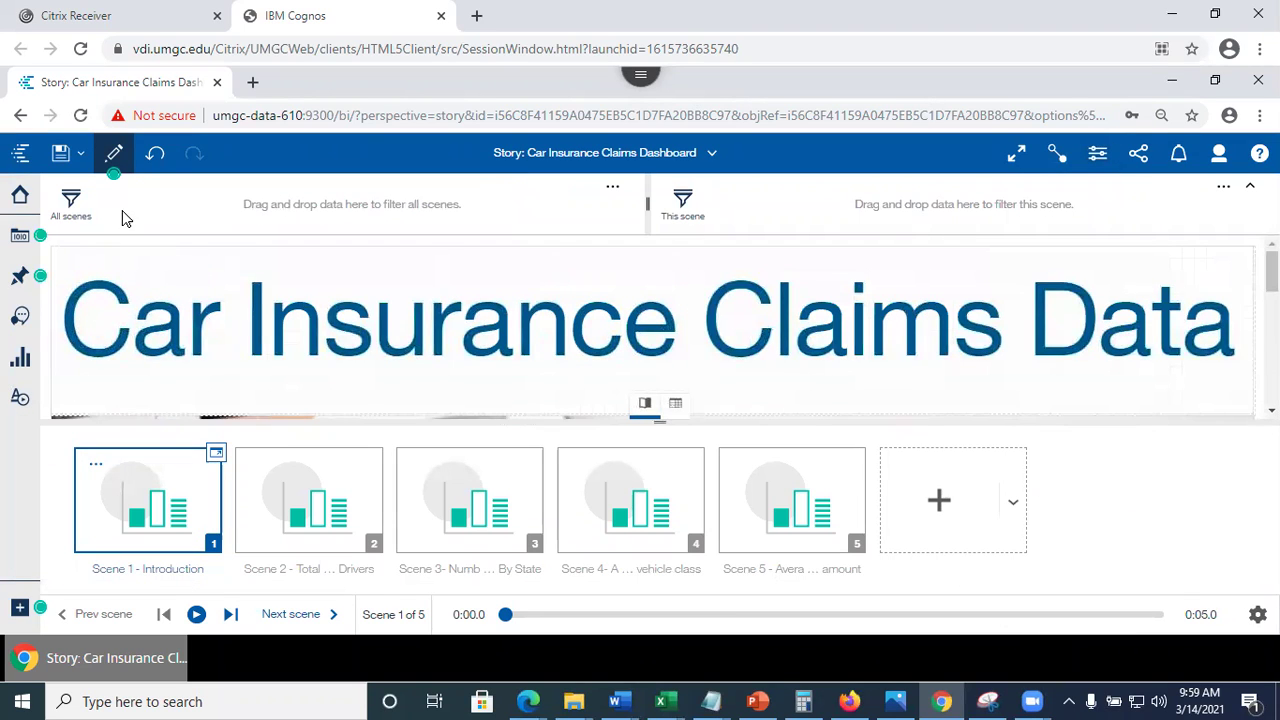
left_click(113, 155)
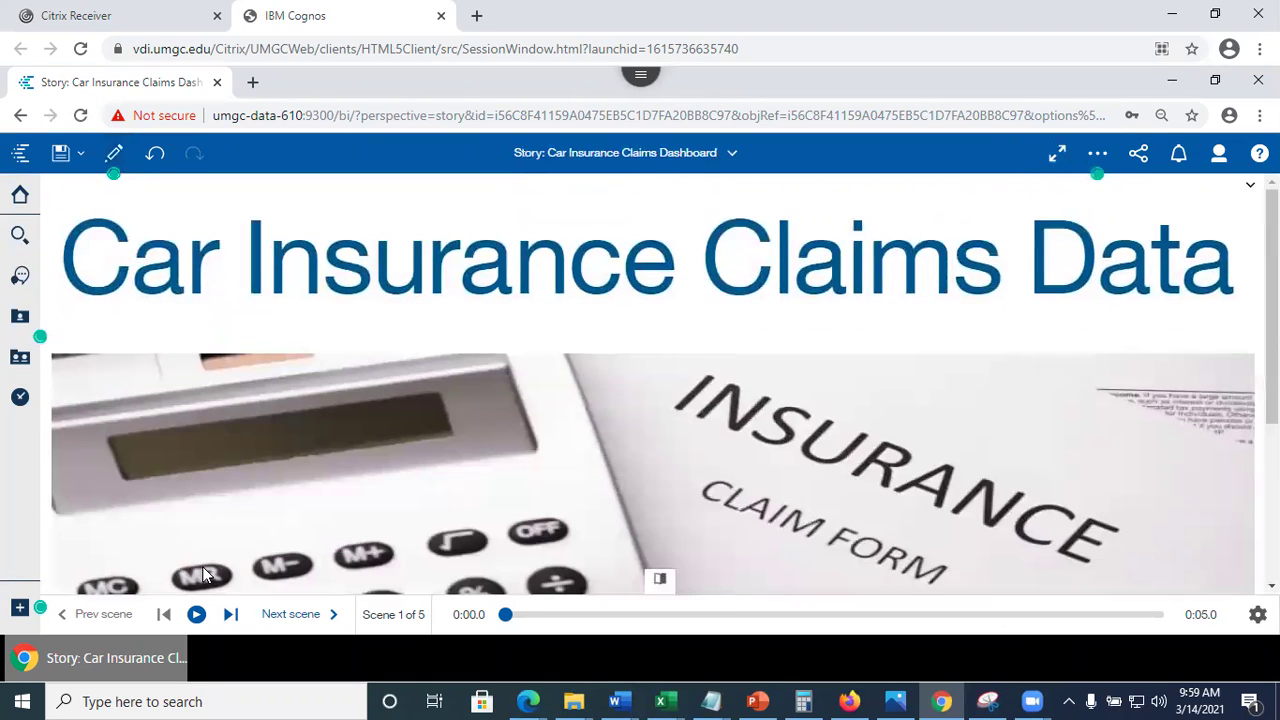
left_click(196, 614)
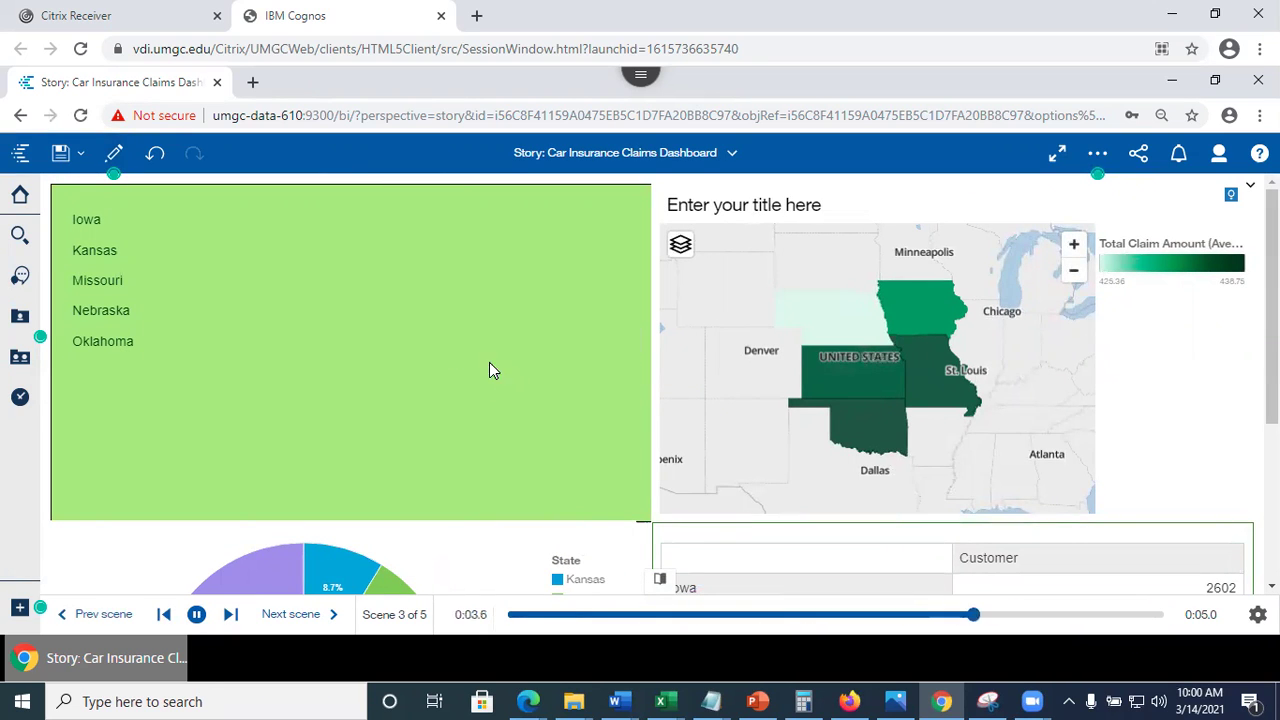
Return to edit mode and add a sixth scene from the template with four panels around a central element
left_click(114, 153)
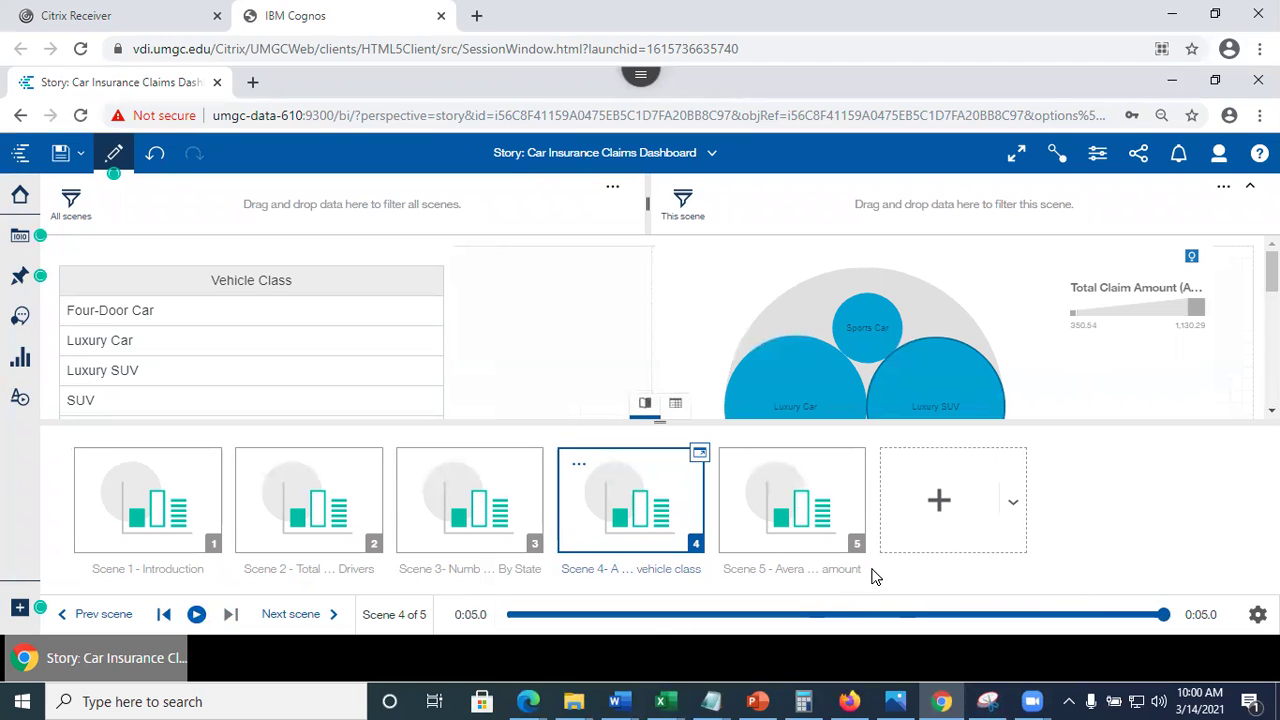
left_click(1017, 509)
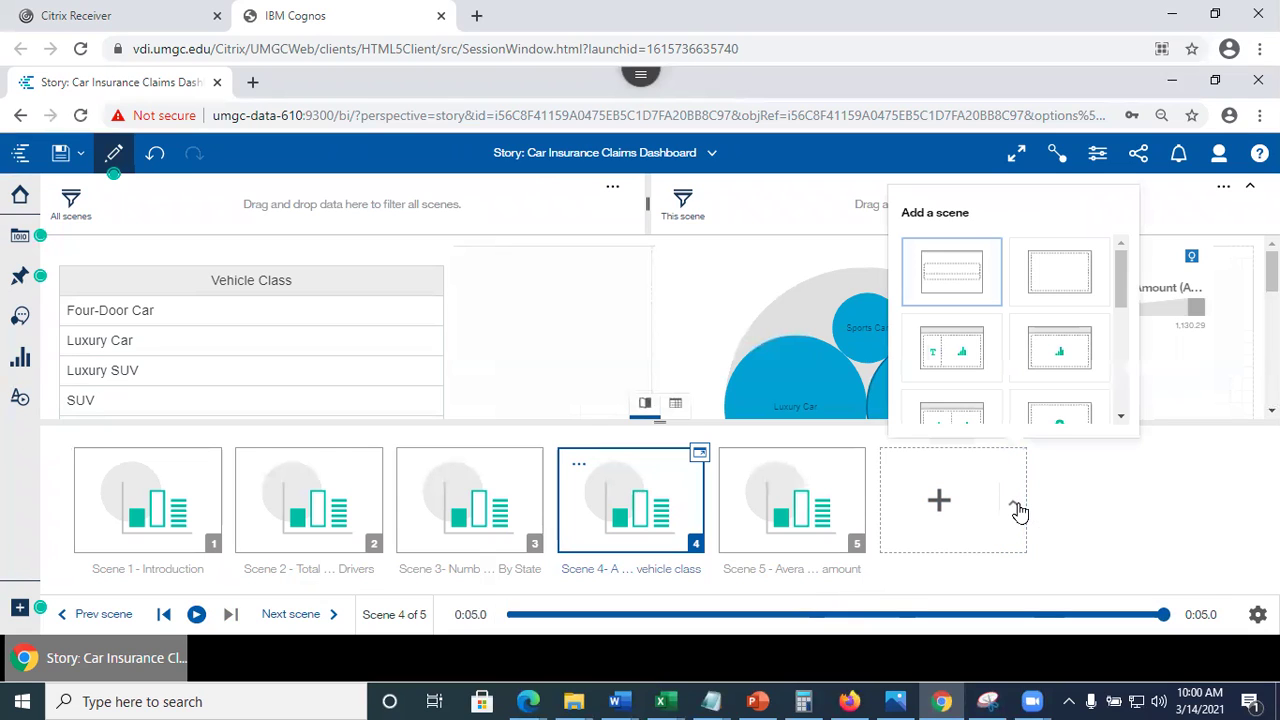
left_click_drag(1119, 289, 1135, 363)
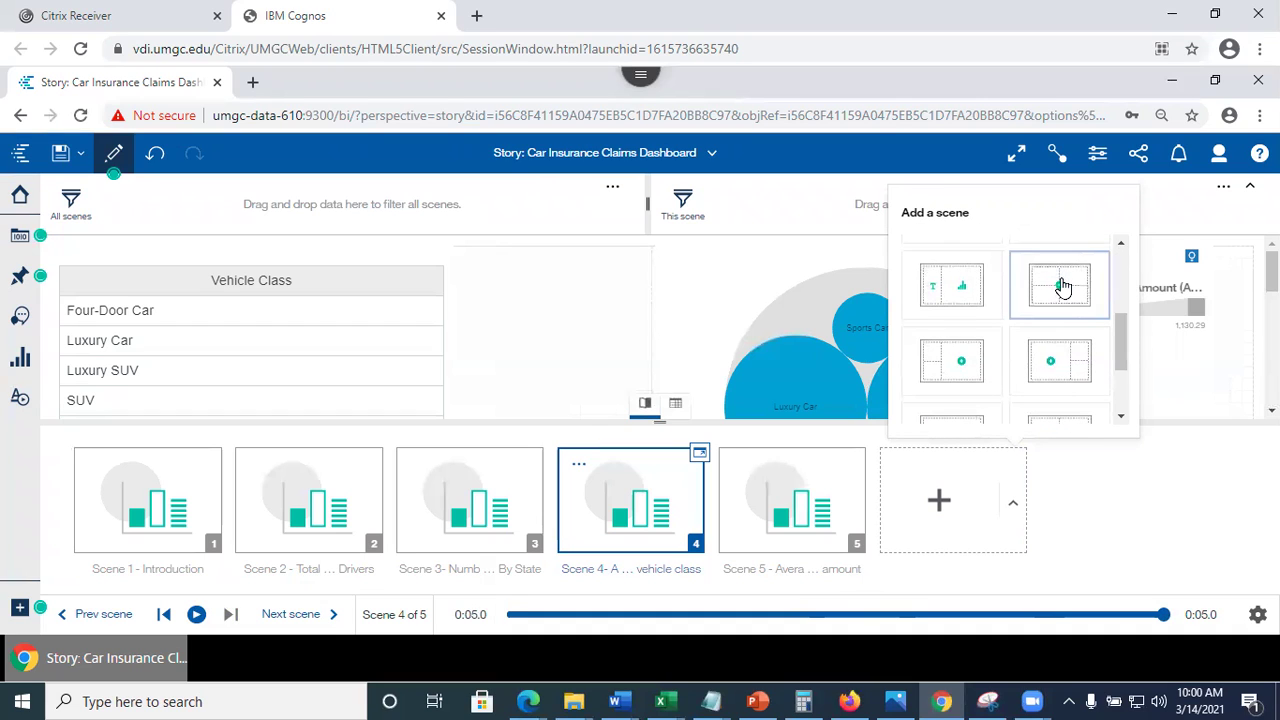
left_click(1060, 286)
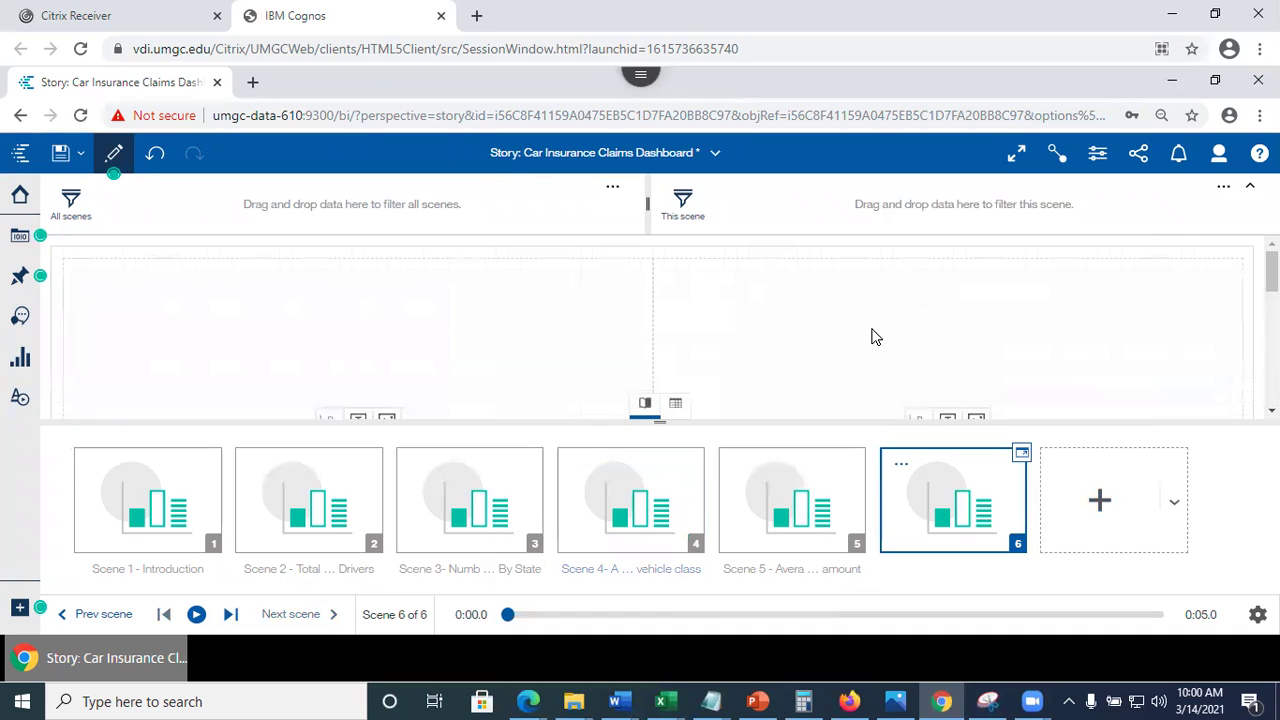
Collapse the filter area and briefly hide the scene strip to examine the new scene's panel layout
scroll(1272, 272, "down", 2)
scroll(755, 279, "up", 2)
left_click(1251, 192)
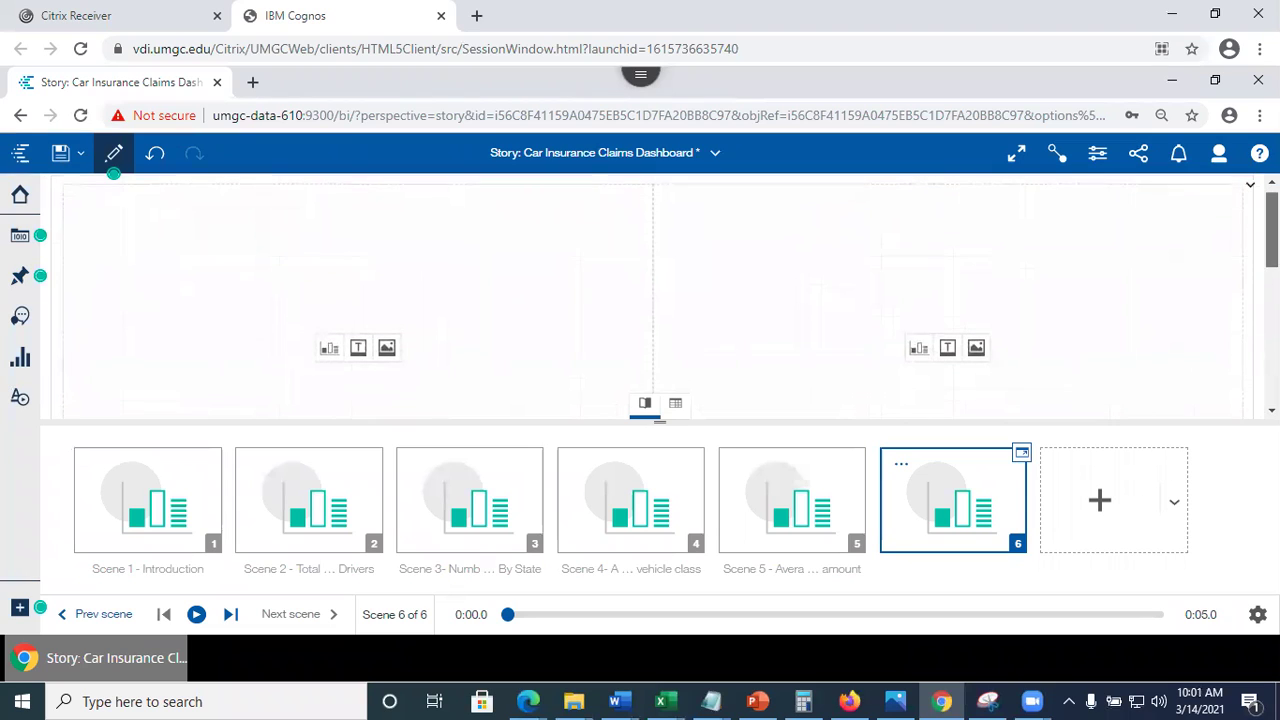
left_click(645, 409)
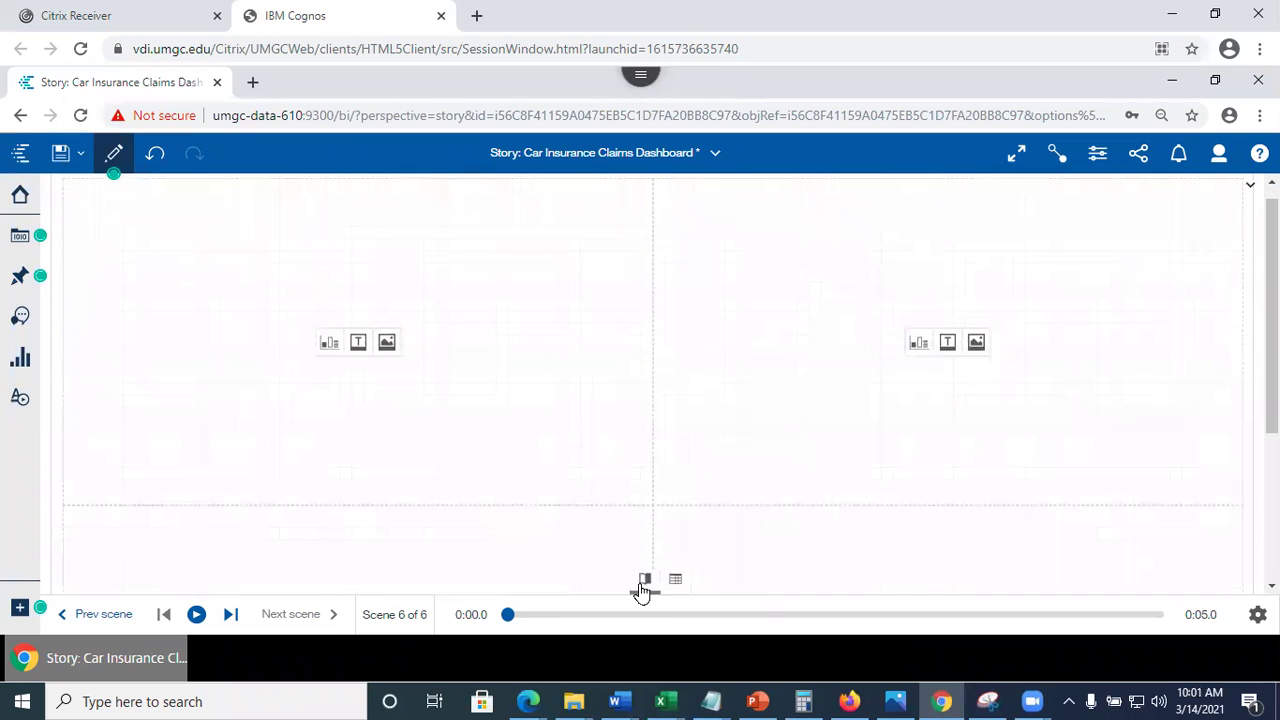
left_click(643, 584)
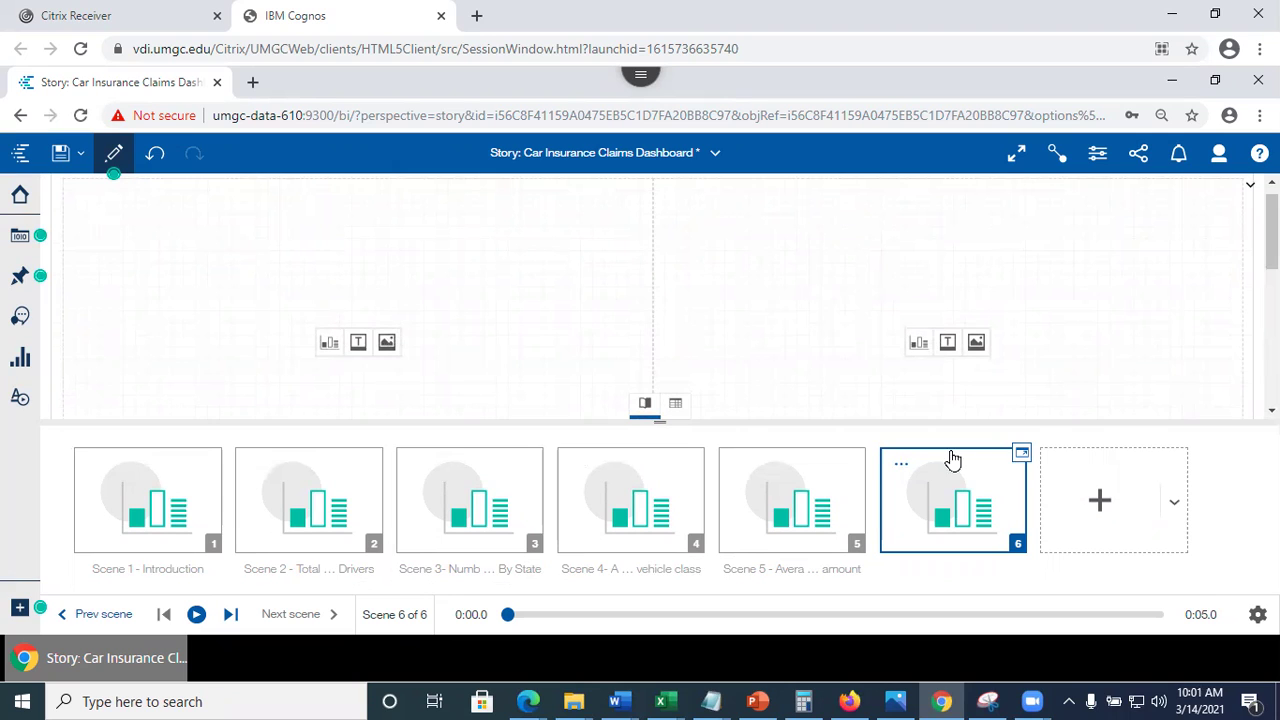
Open the visualization timeline of scene 3 and briefly check the story properties
left_click(474, 476)
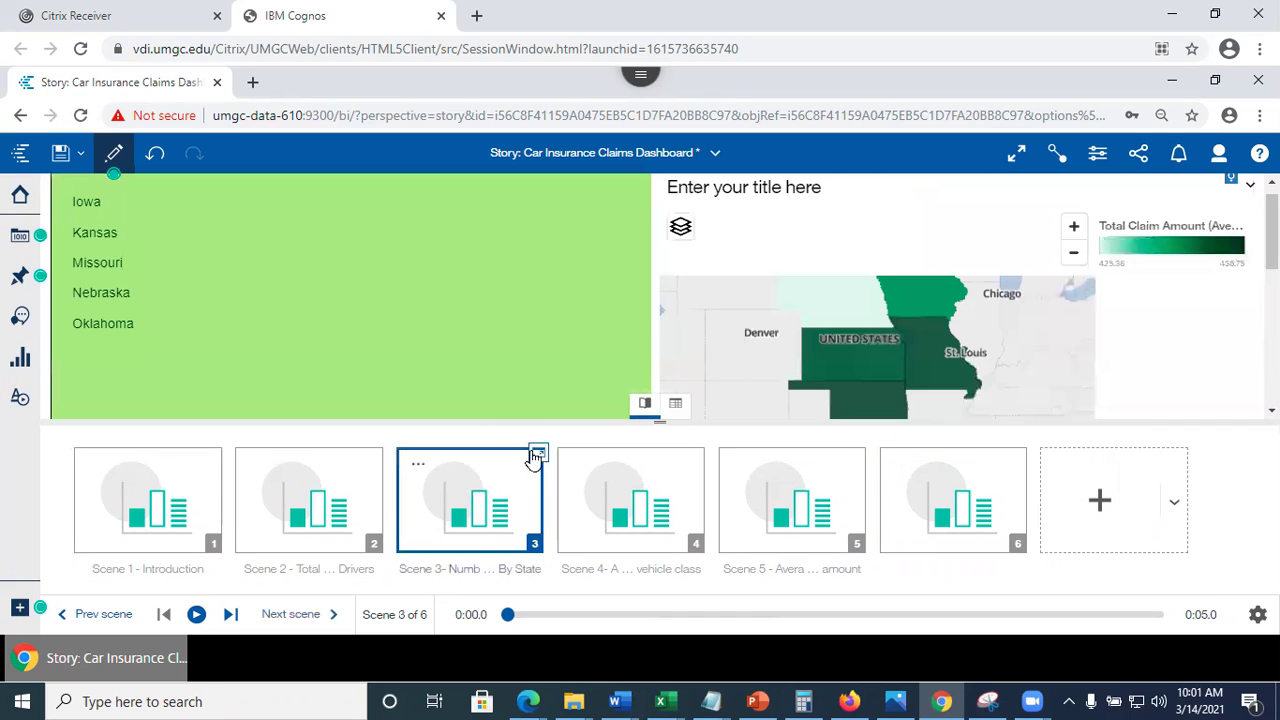
left_click(538, 455)
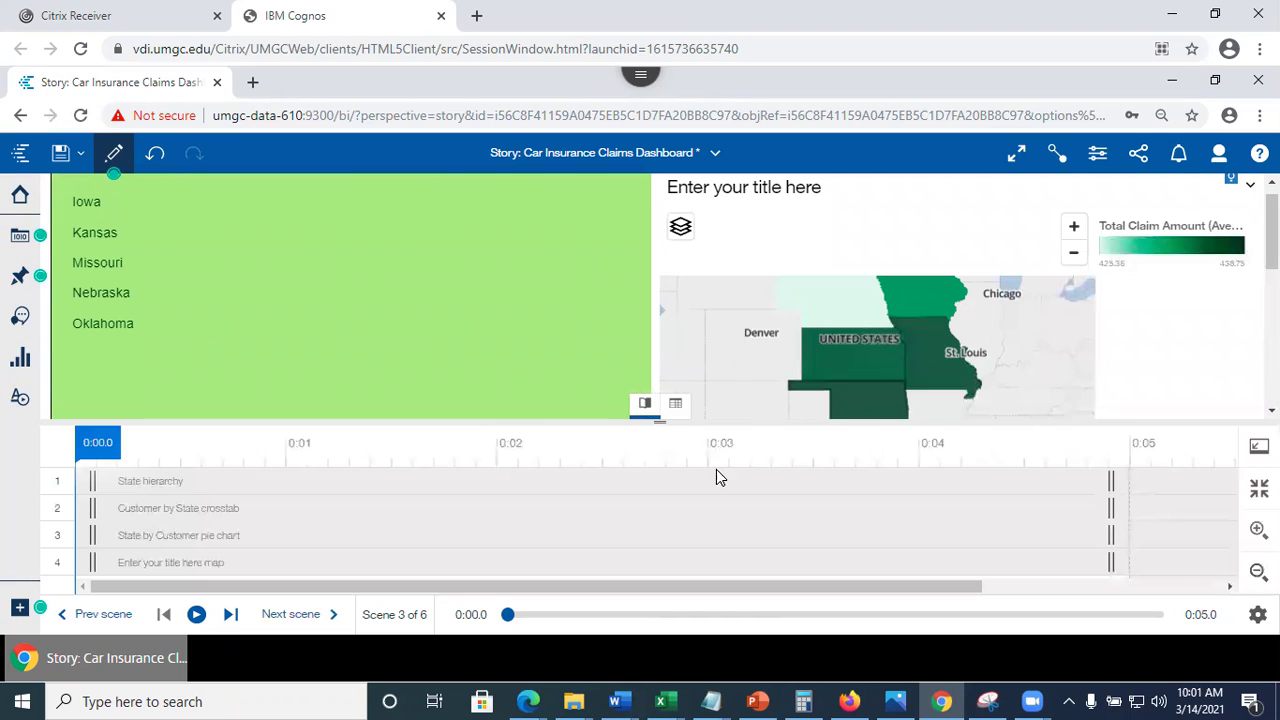
left_click(1099, 156)
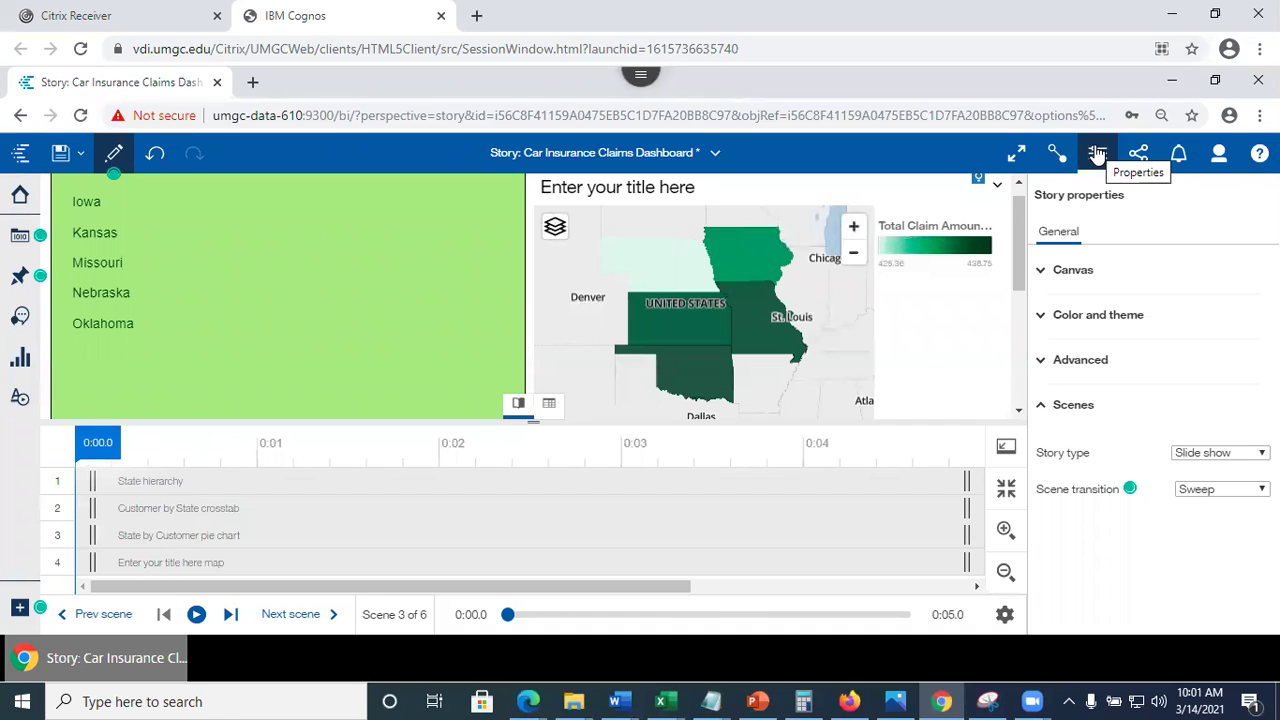
left_click(1097, 152)
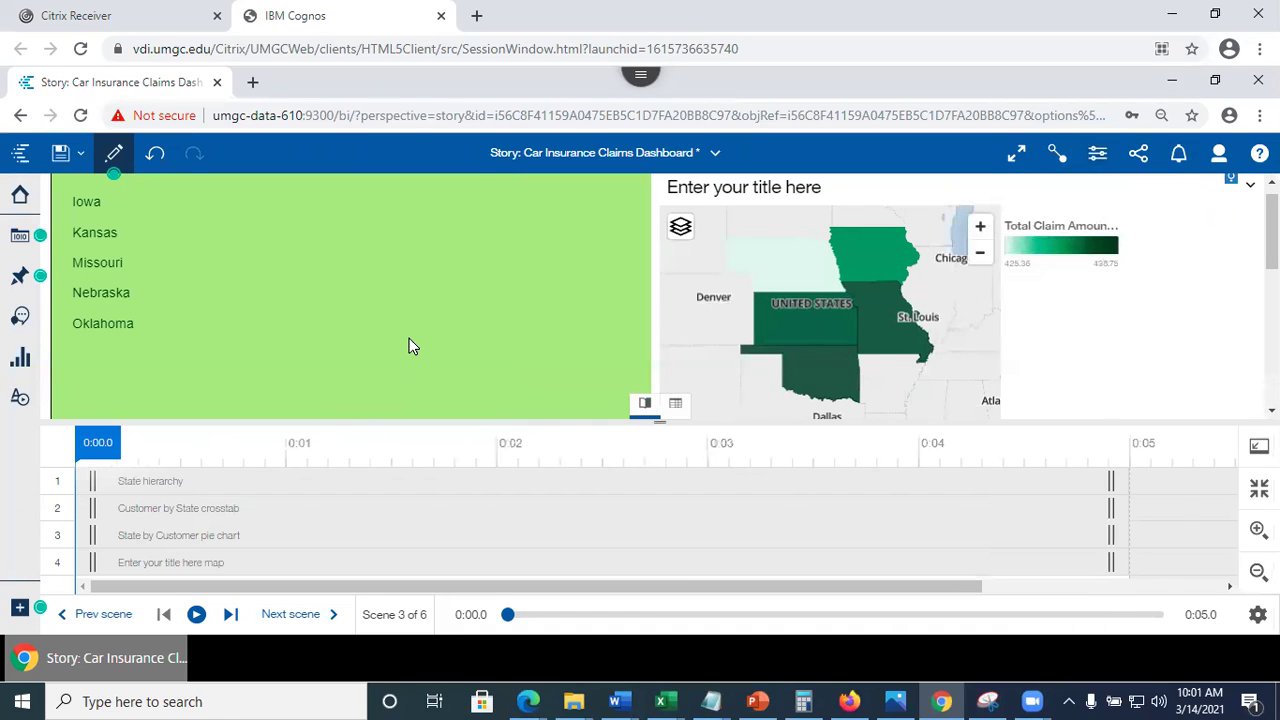
Examine the chart, entrance animation, appearance and layout properties of scene 3's State hierarchy visualization, and close the properties
left_click(495, 364)
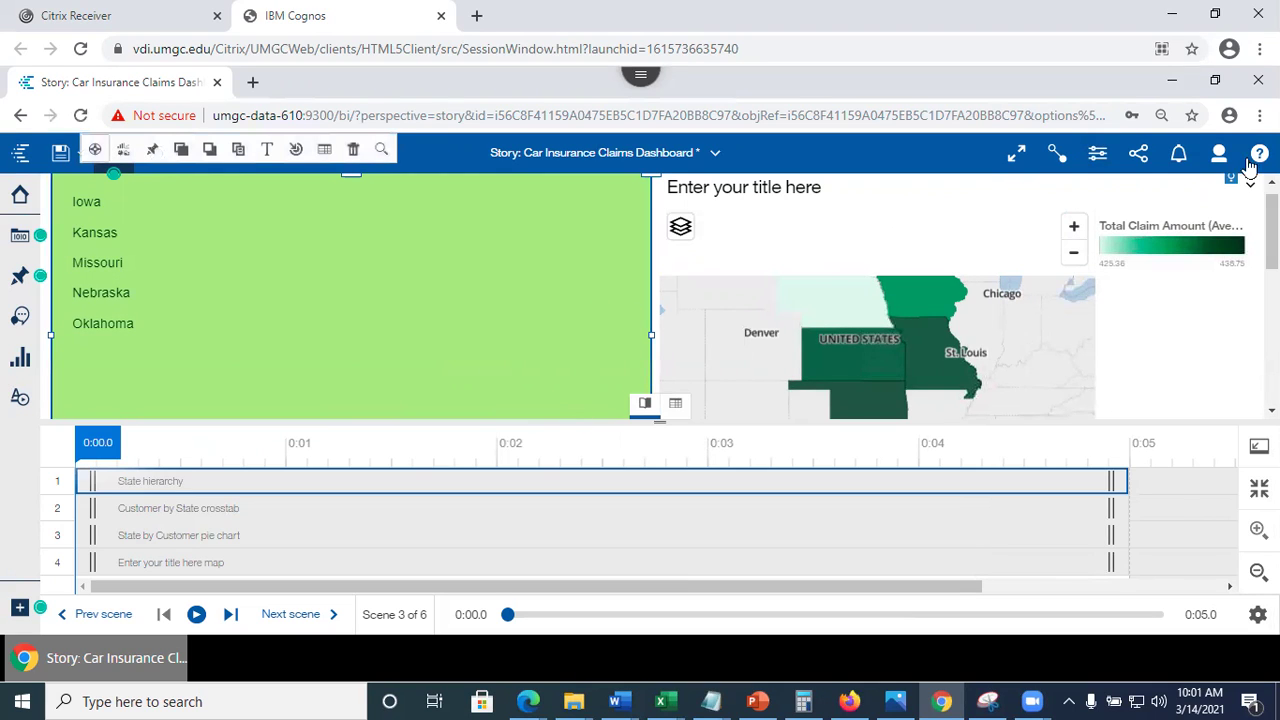
left_click(1097, 154)
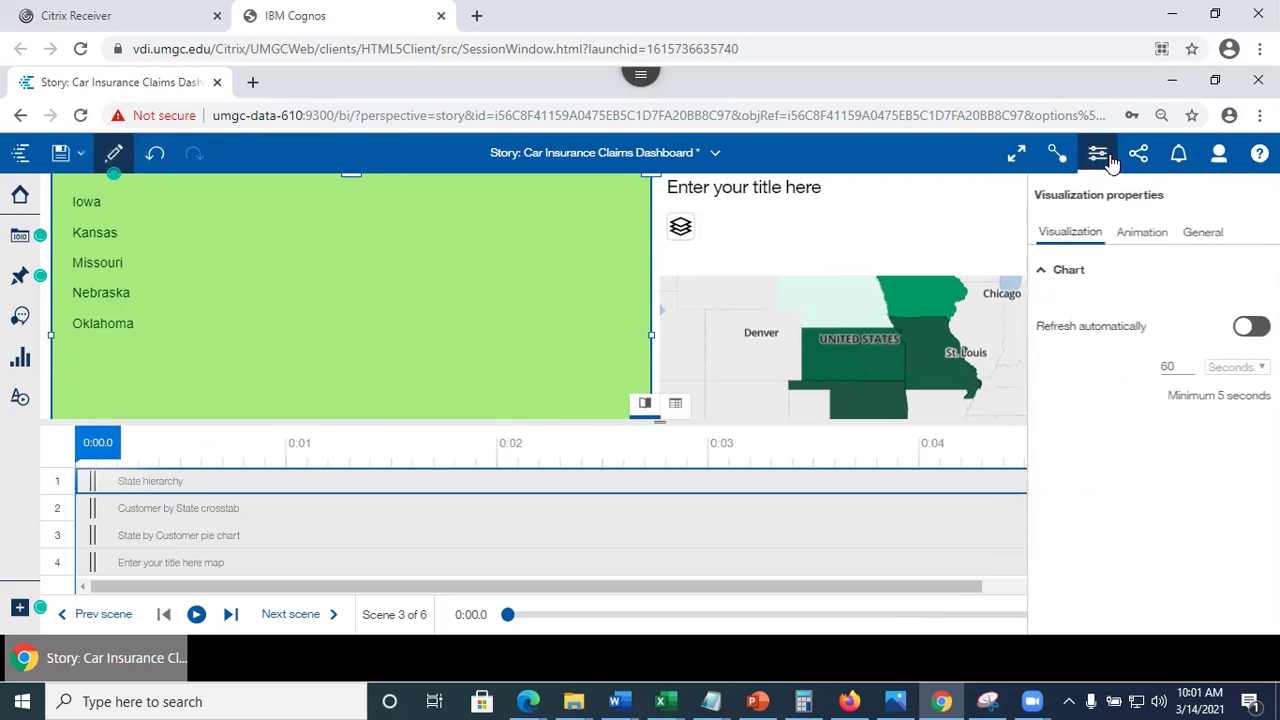
left_click(1143, 240)
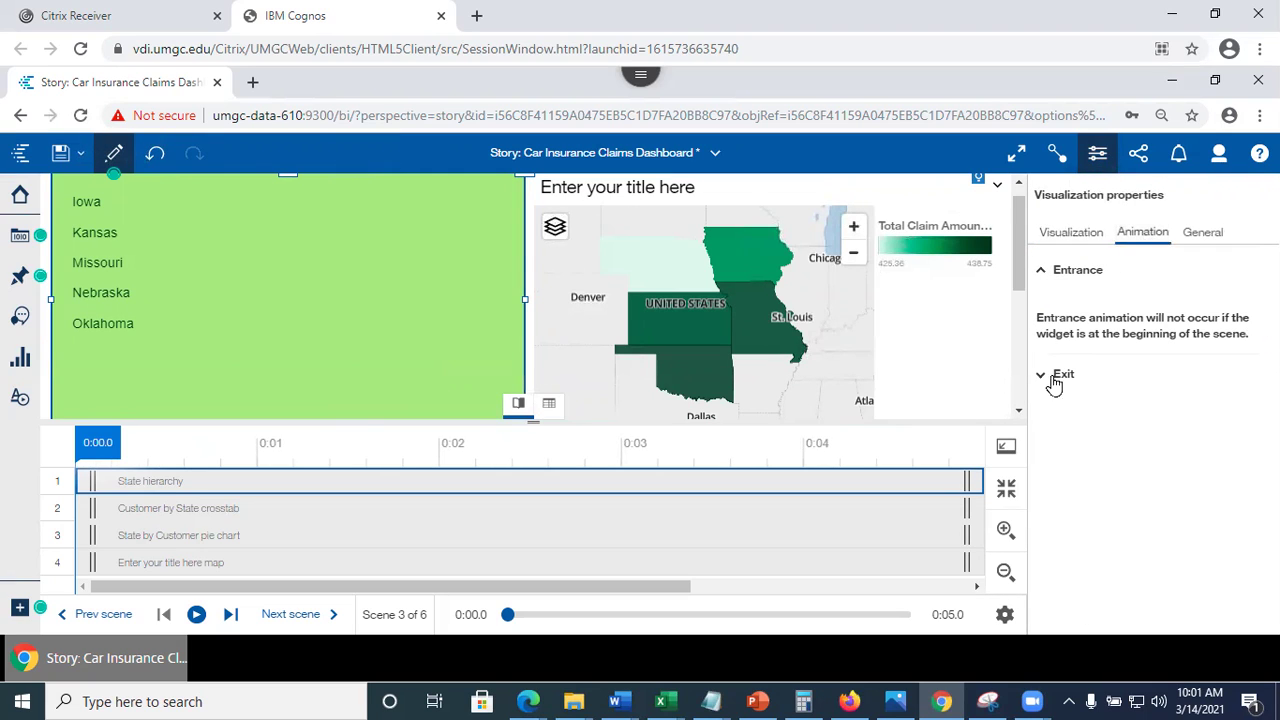
left_click(1045, 272)
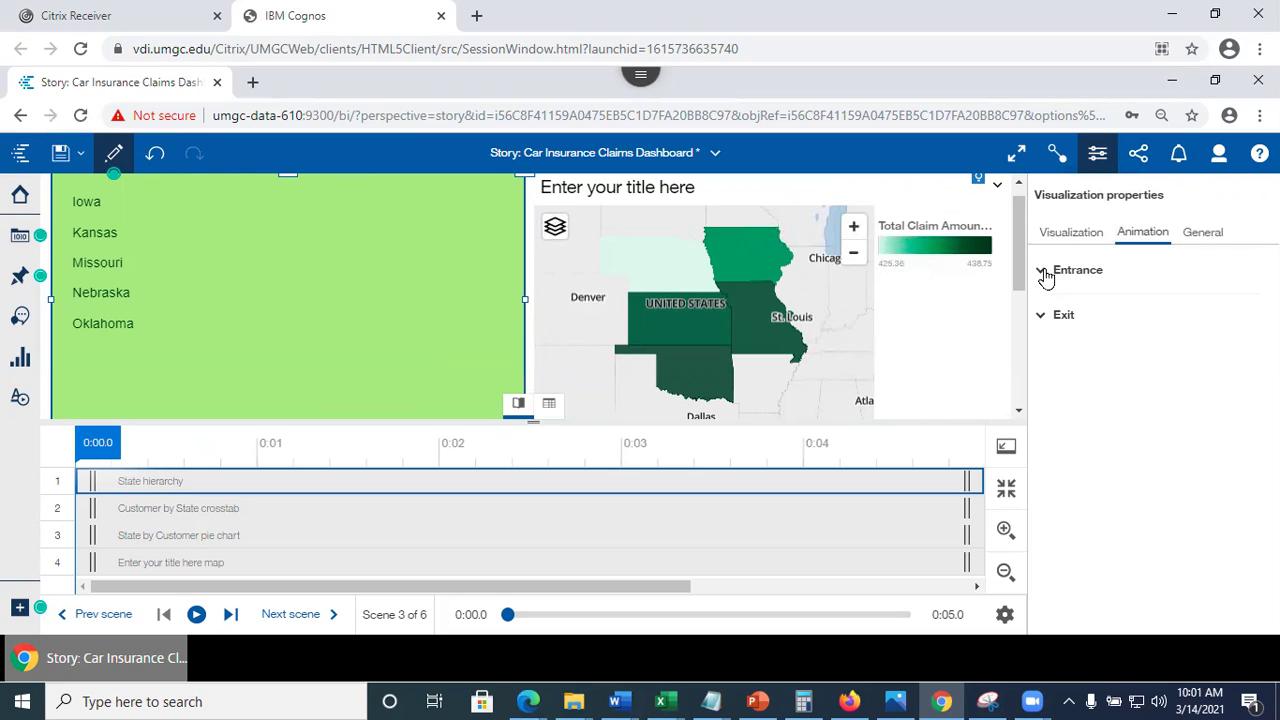
left_click(1045, 275)
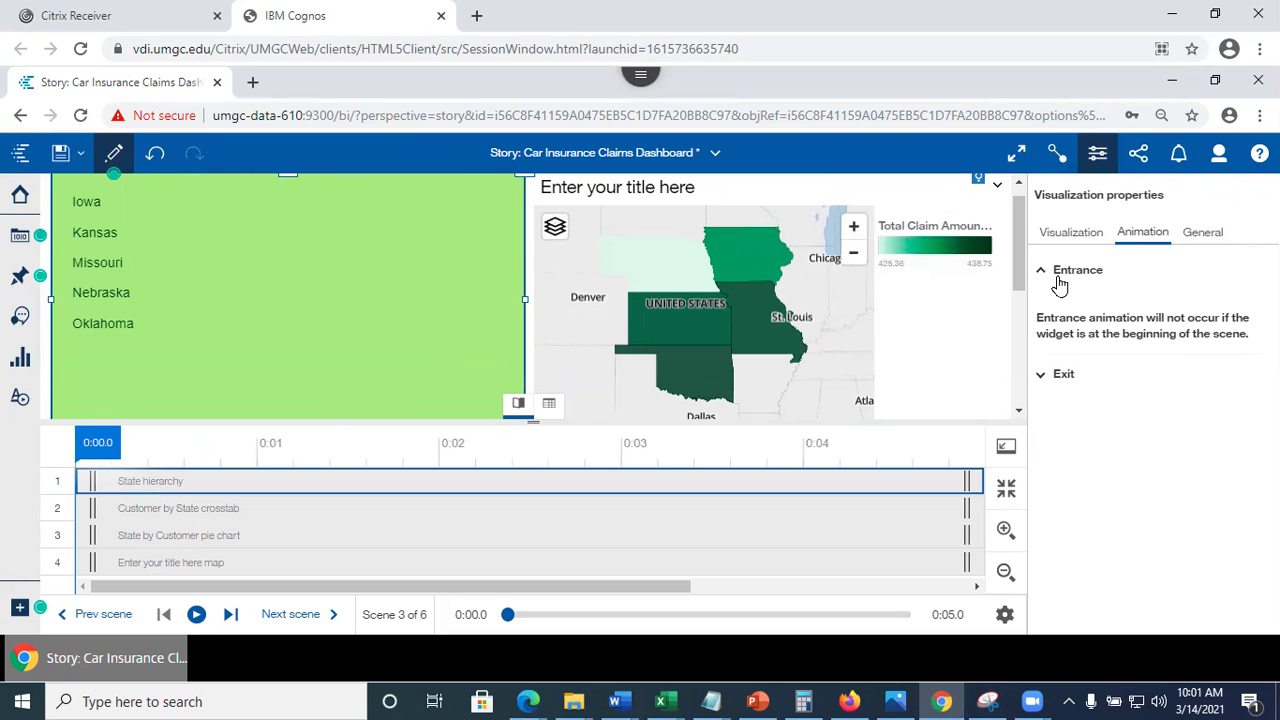
left_click(1209, 241)
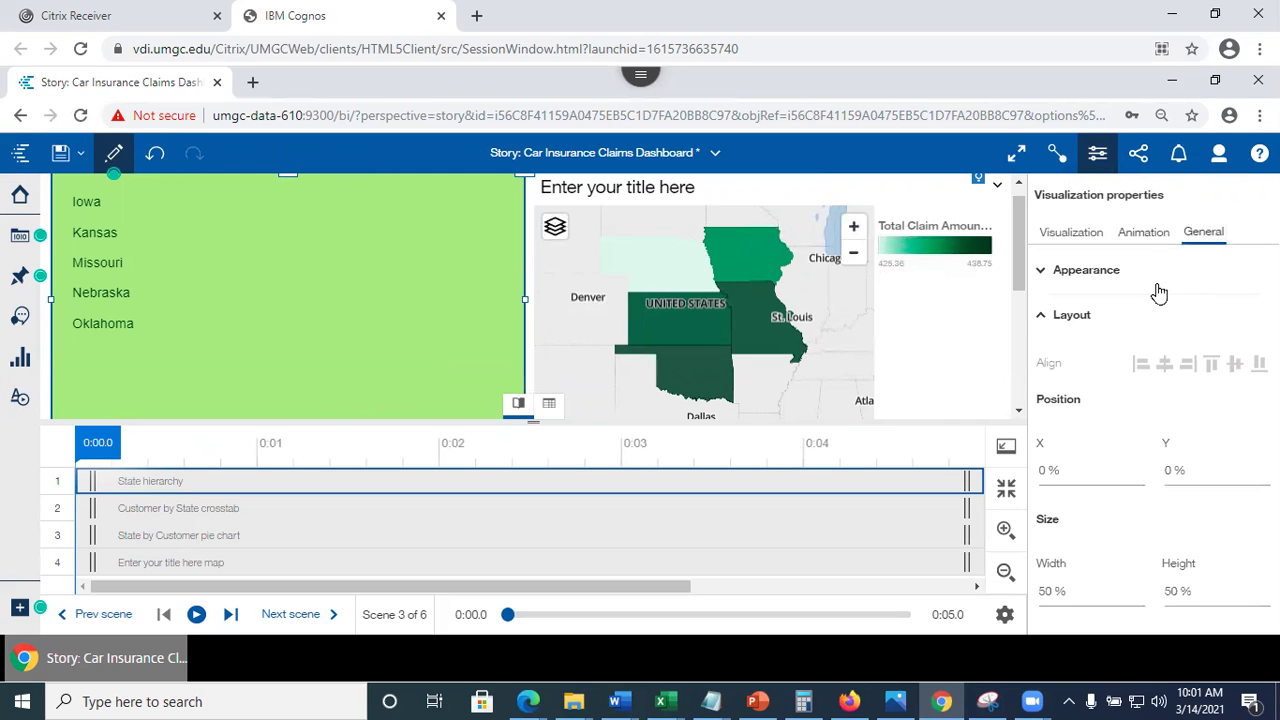
left_click(1056, 284)
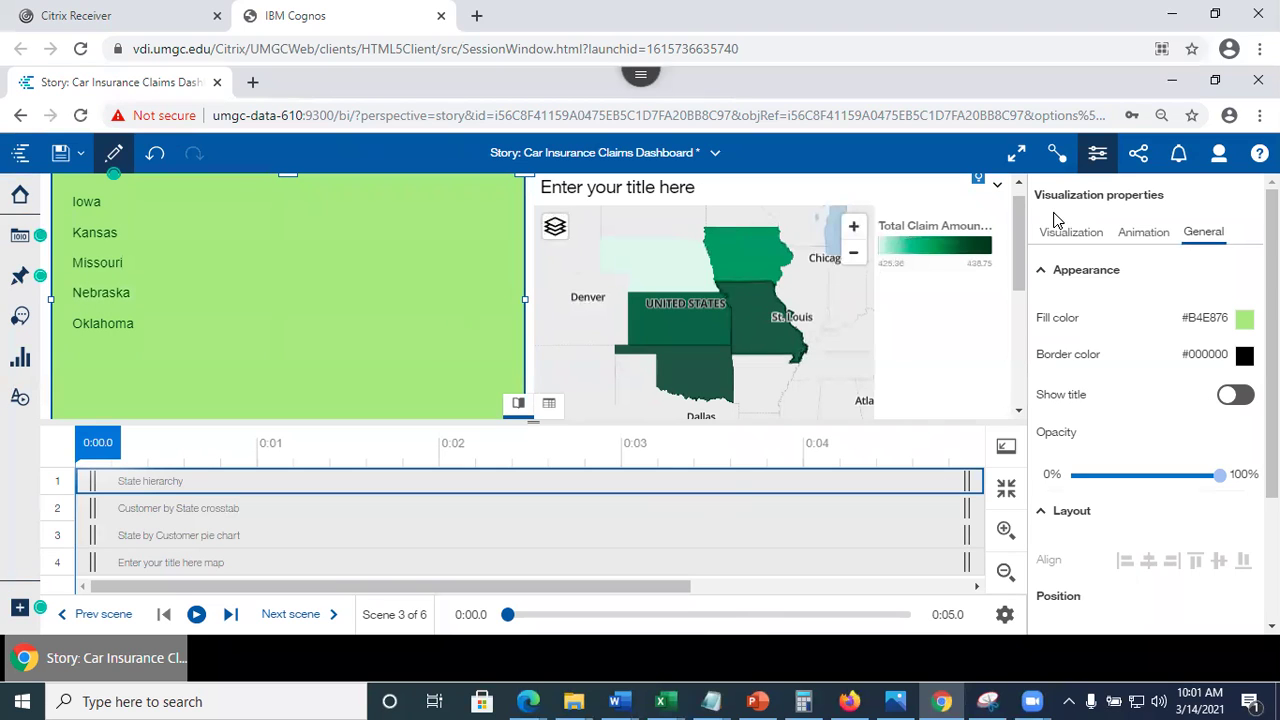
left_click(1097, 155)
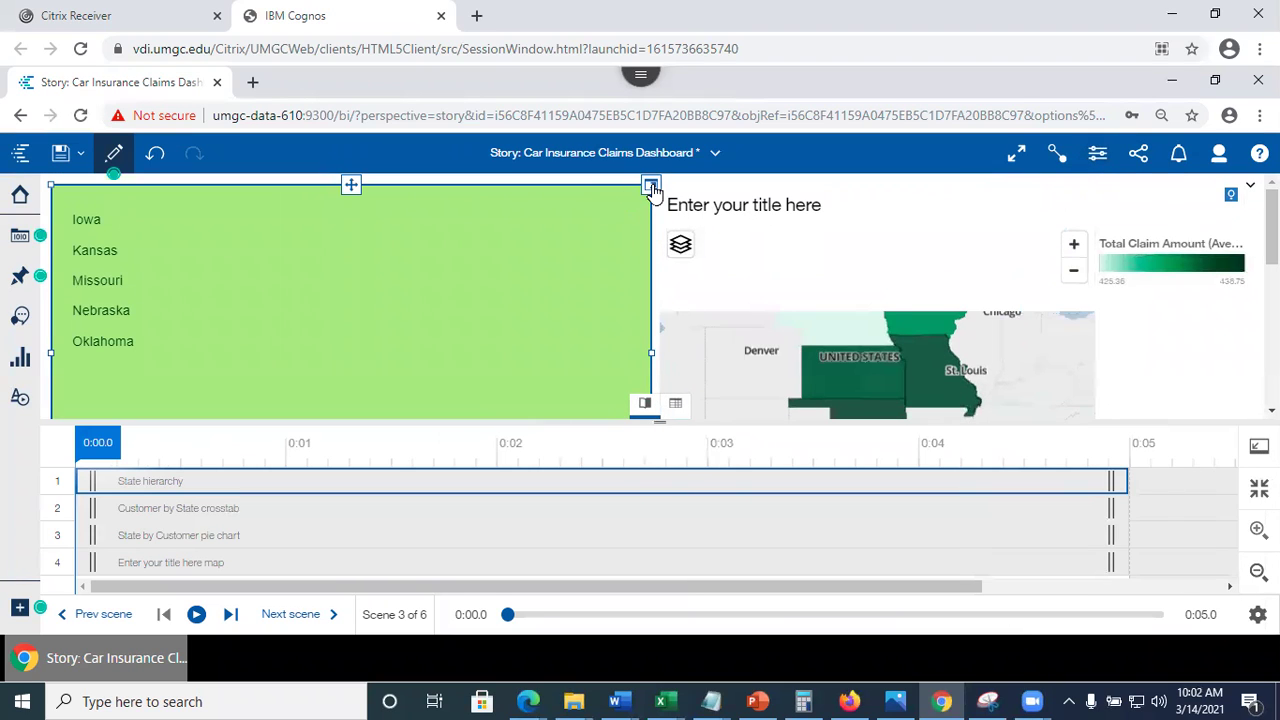
Expand scene 3's State list to view its data slots and underlying data, restore its size, and hide the lower pane
left_click(651, 187)
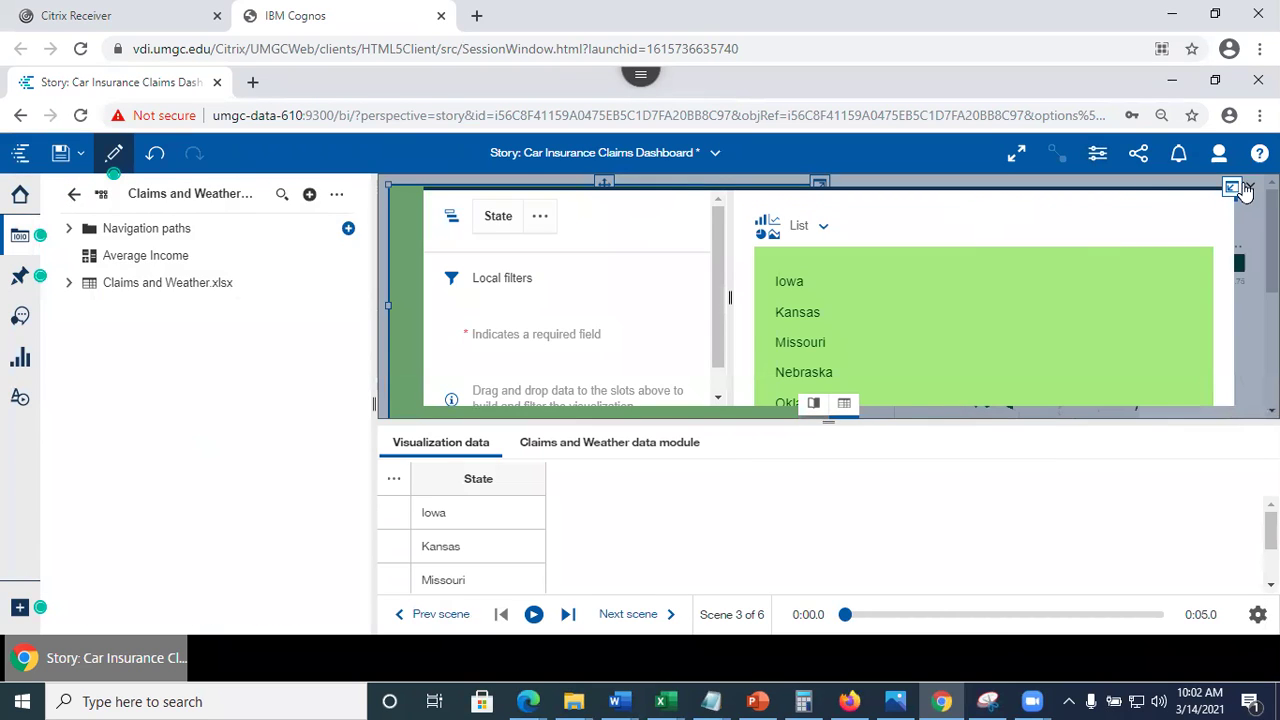
left_click(1233, 189)
left_click(826, 423)
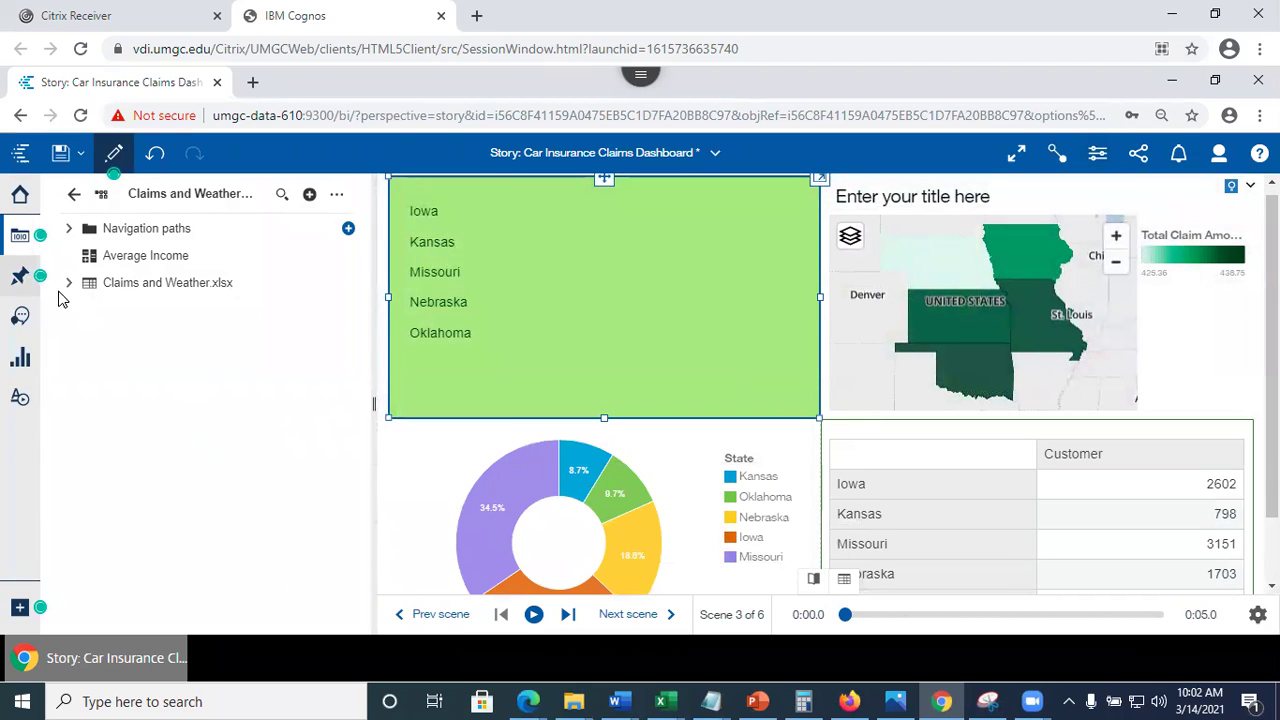
Expand the Claims and Weather.xlsx table in the data source and look through its full list of columns
left_click(69, 285)
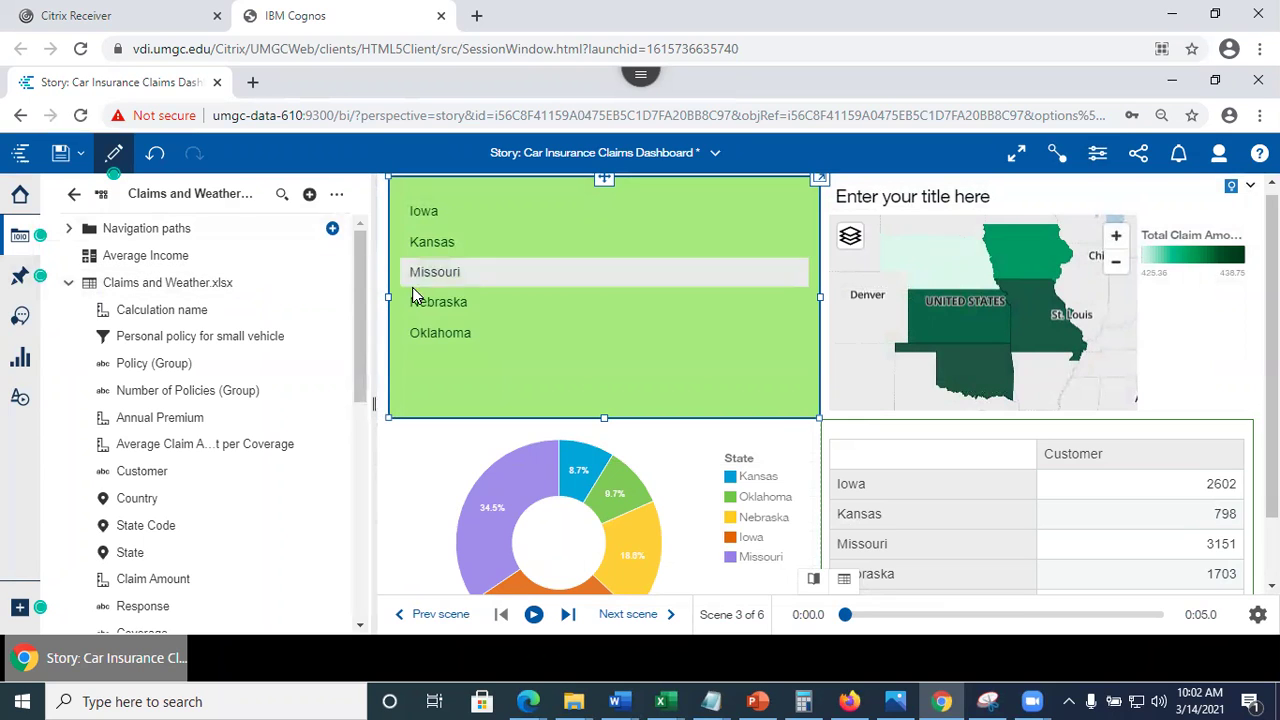
mouse_move(362, 293)
left_mouse_down()
mouse_move(371, 535)
mouse_move(360, 293)
left_mouse_up()
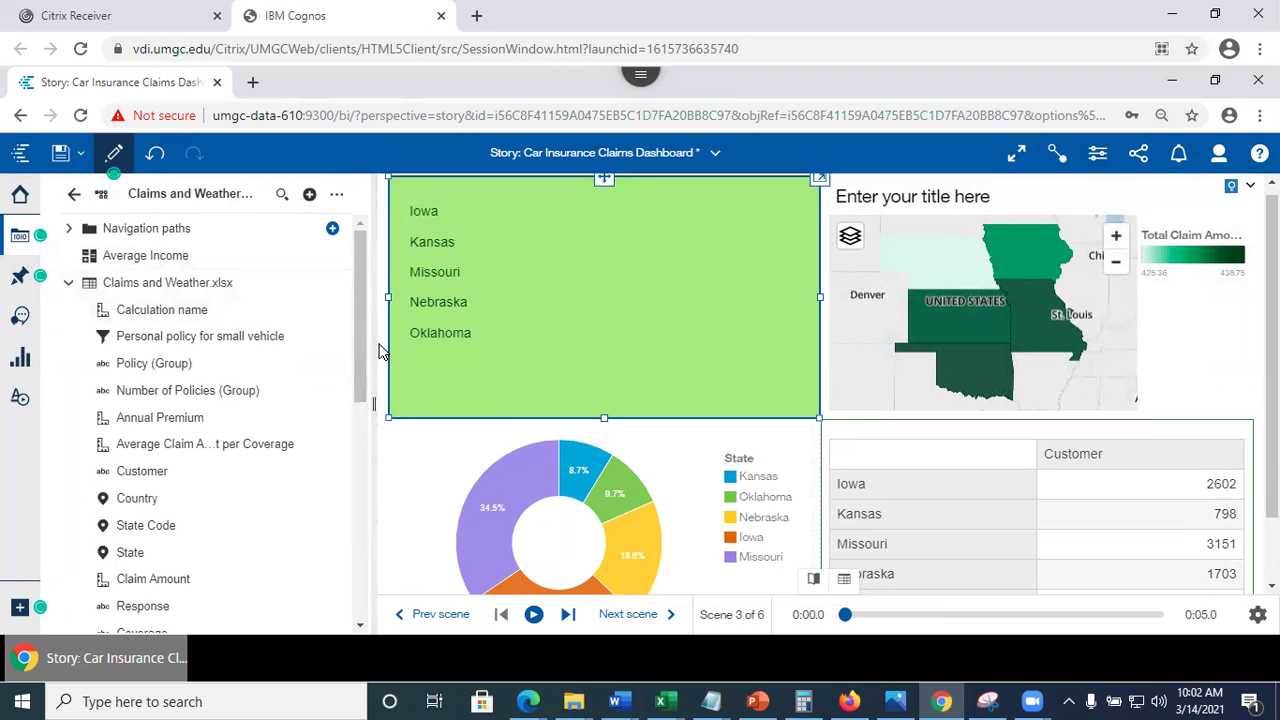
left_click_drag(362, 368, 366, 400)
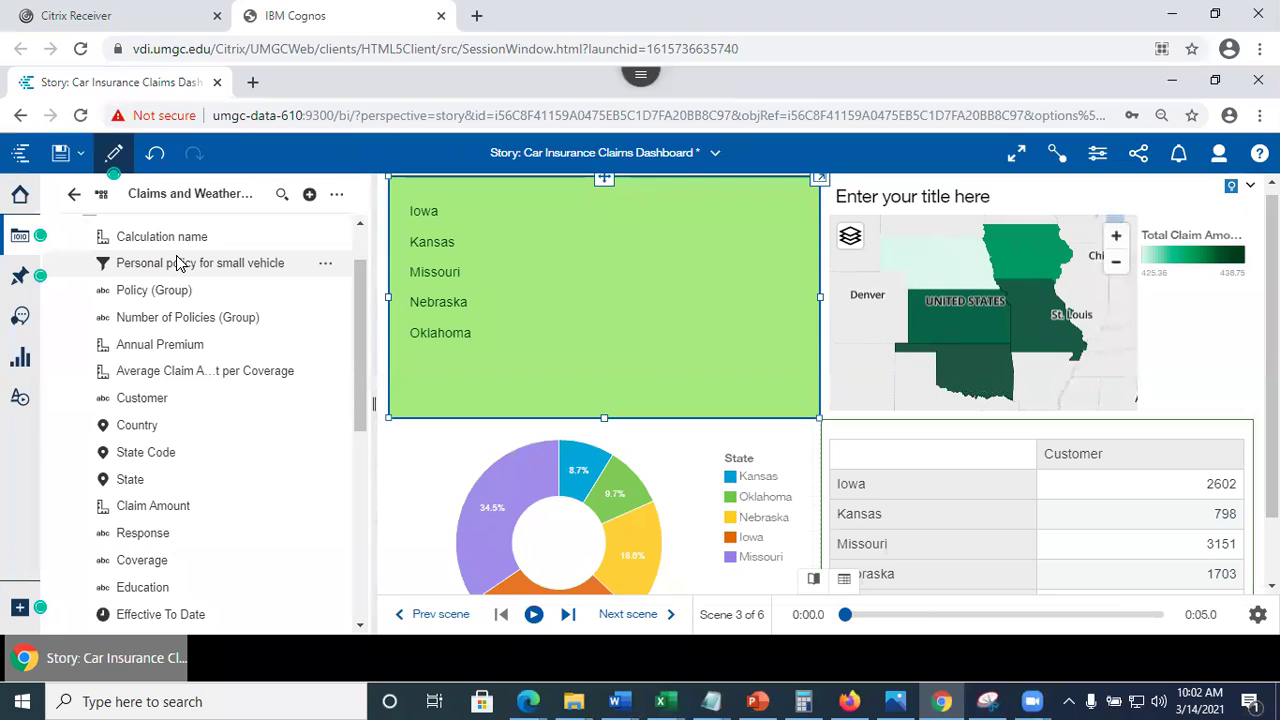
left_click_drag(364, 350, 372, 564)
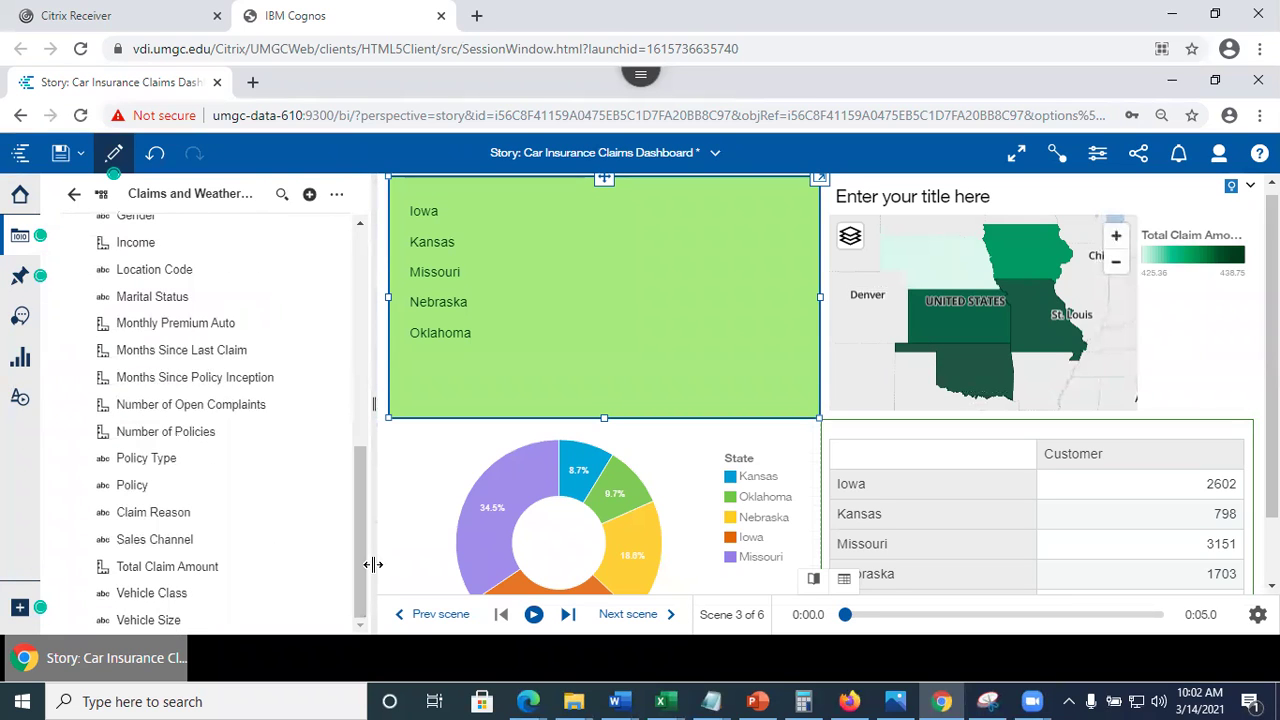
left_click_drag(356, 581, 358, 311)
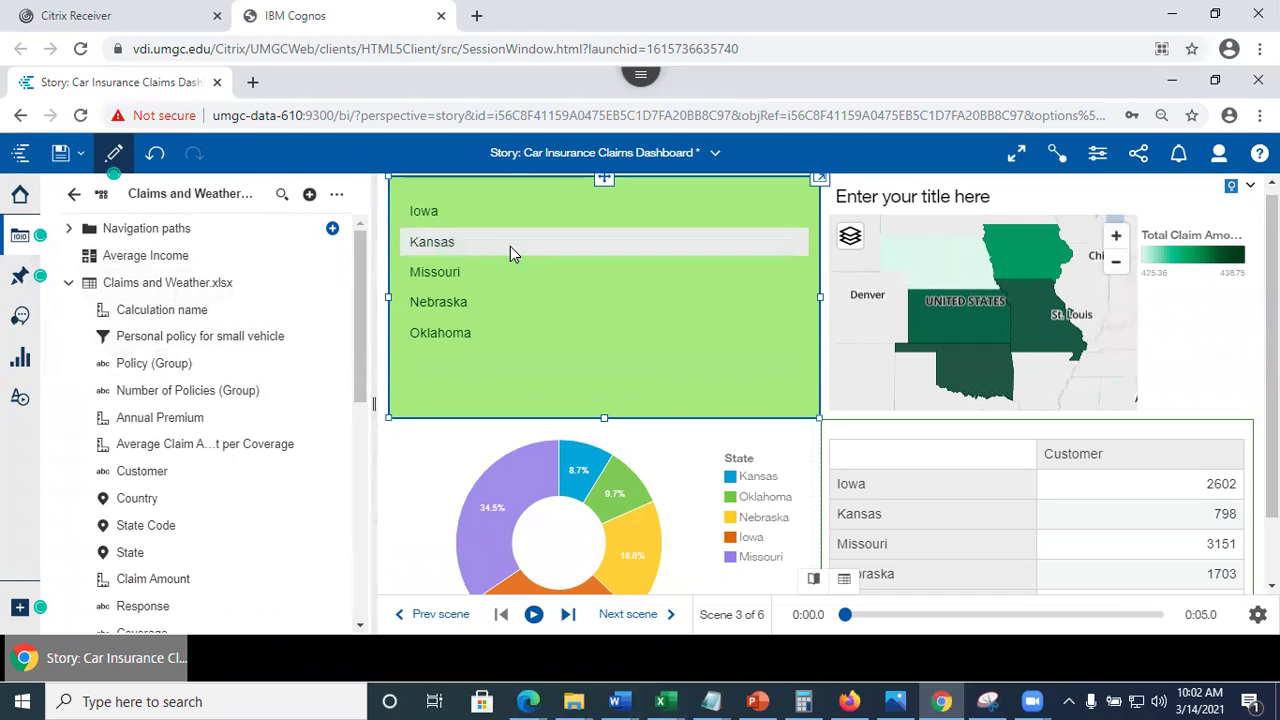
Review the saved pins, data source, visualization types, widgets and assistant available for the story, and close the side pane
left_click(19, 278)
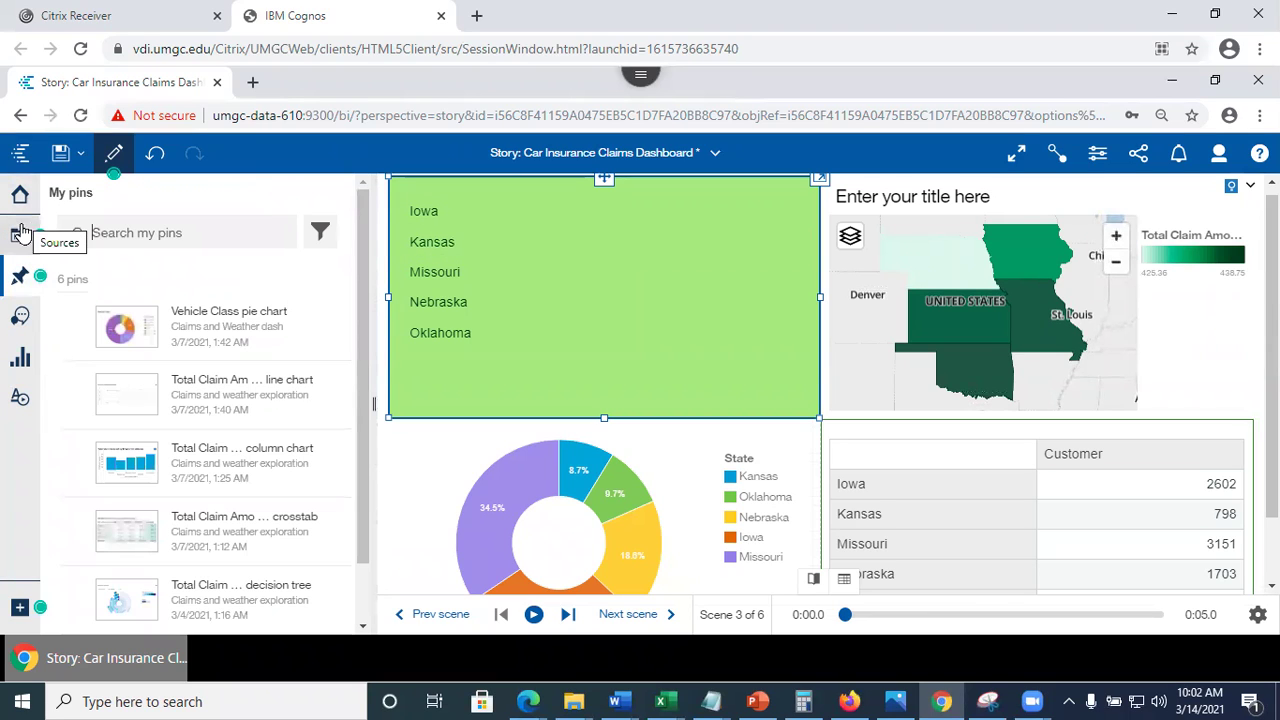
left_click(19, 240)
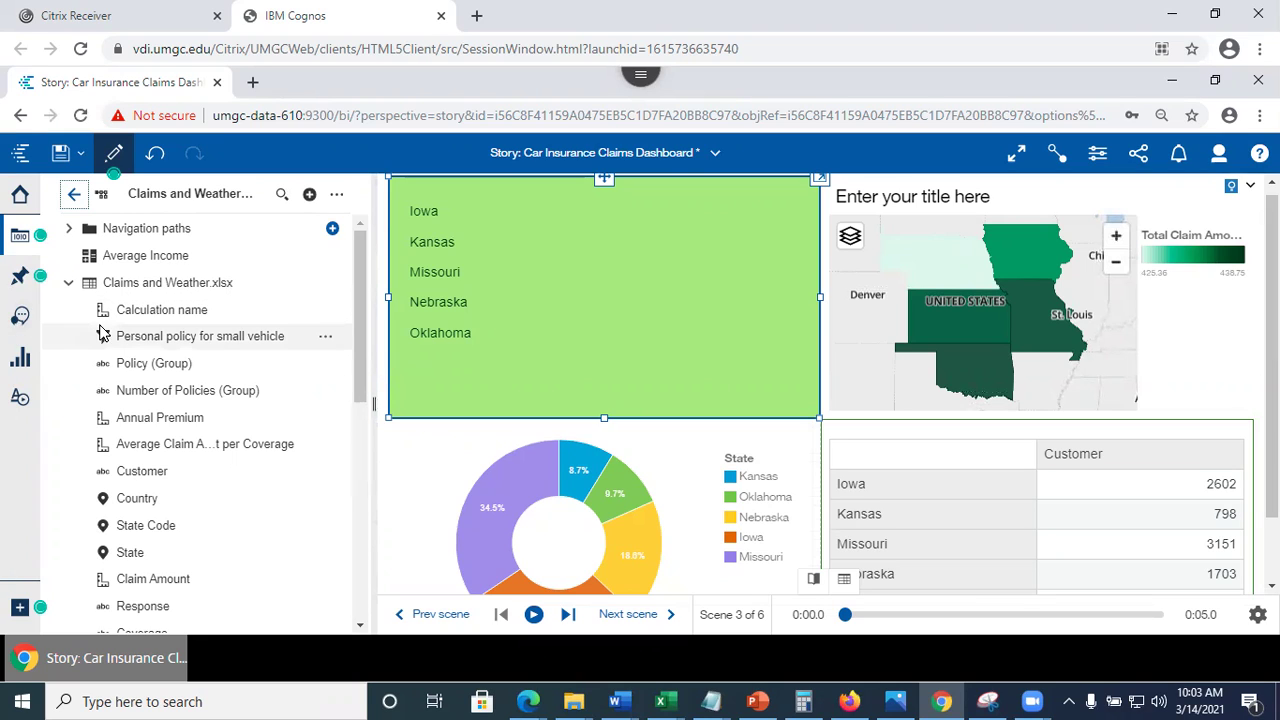
left_click(21, 362)
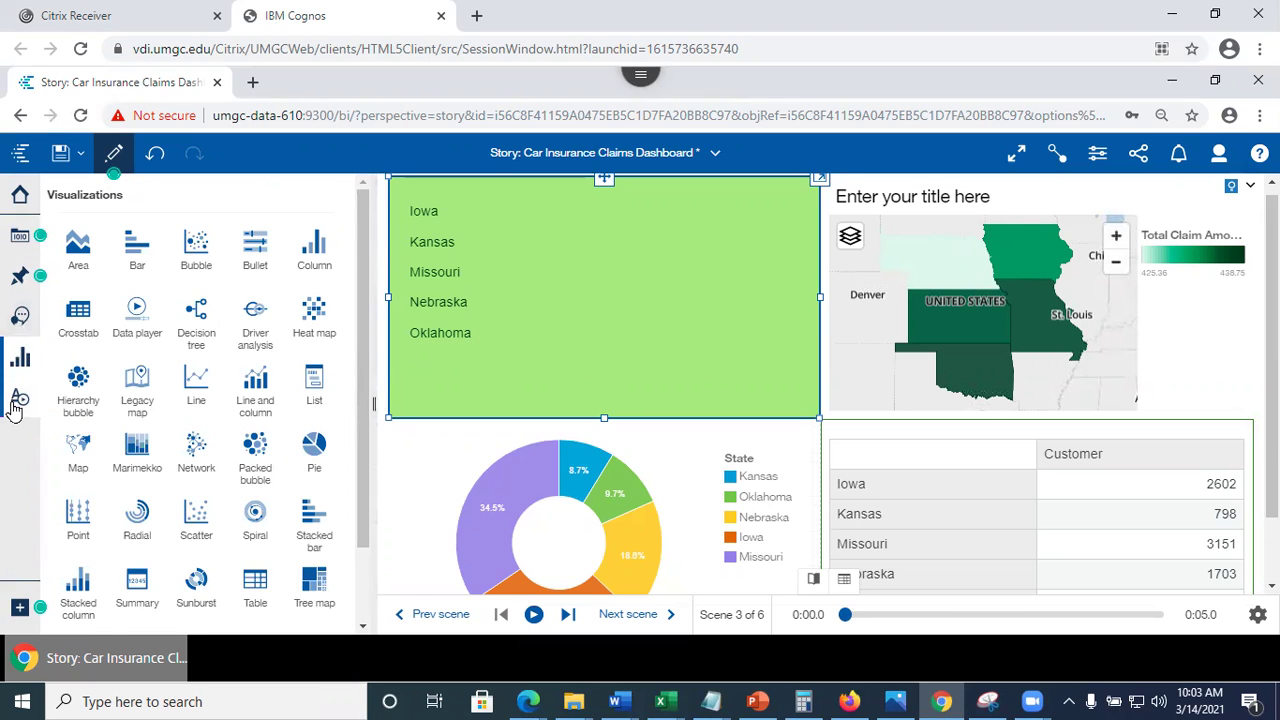
left_click(16, 405)
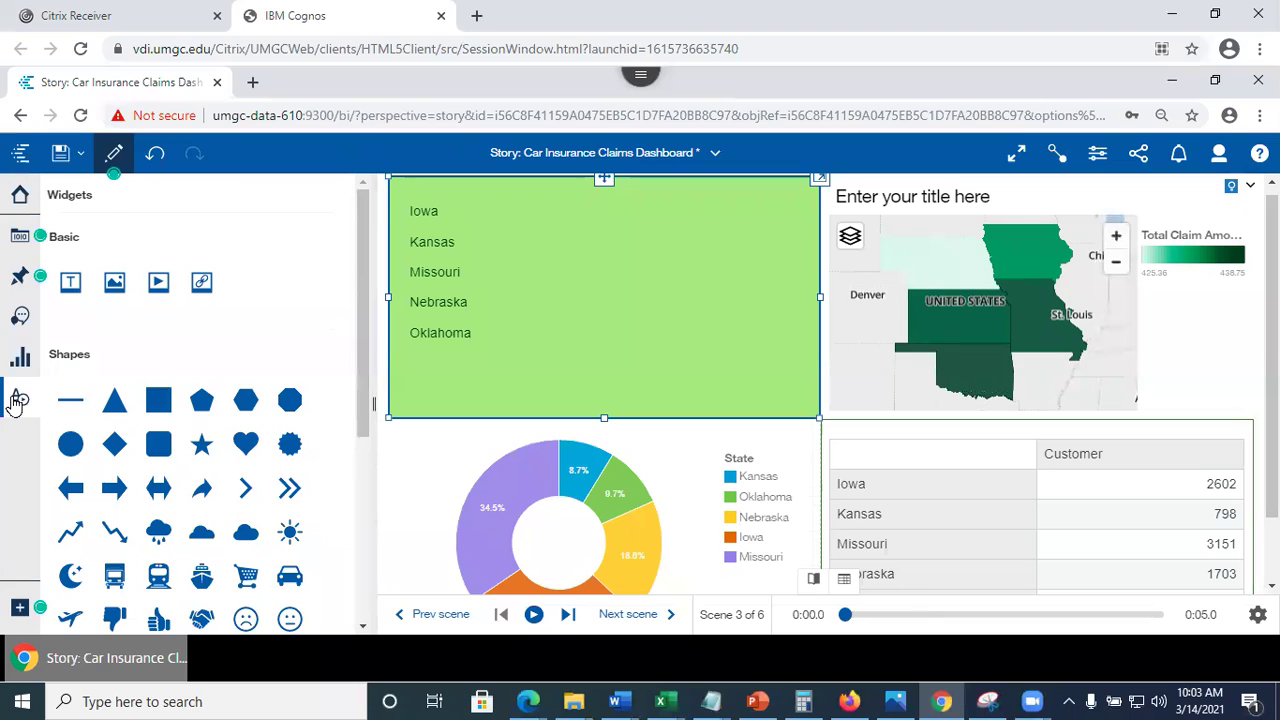
left_click(18, 316)
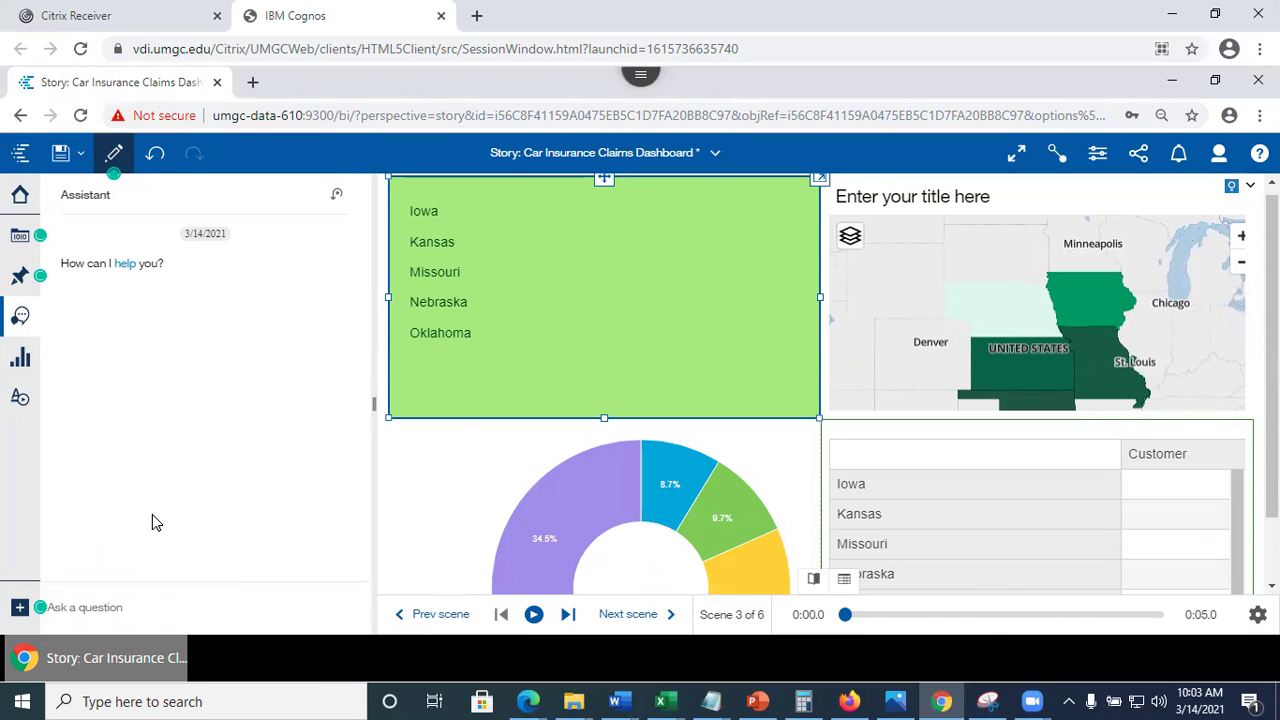
left_click(18, 243)
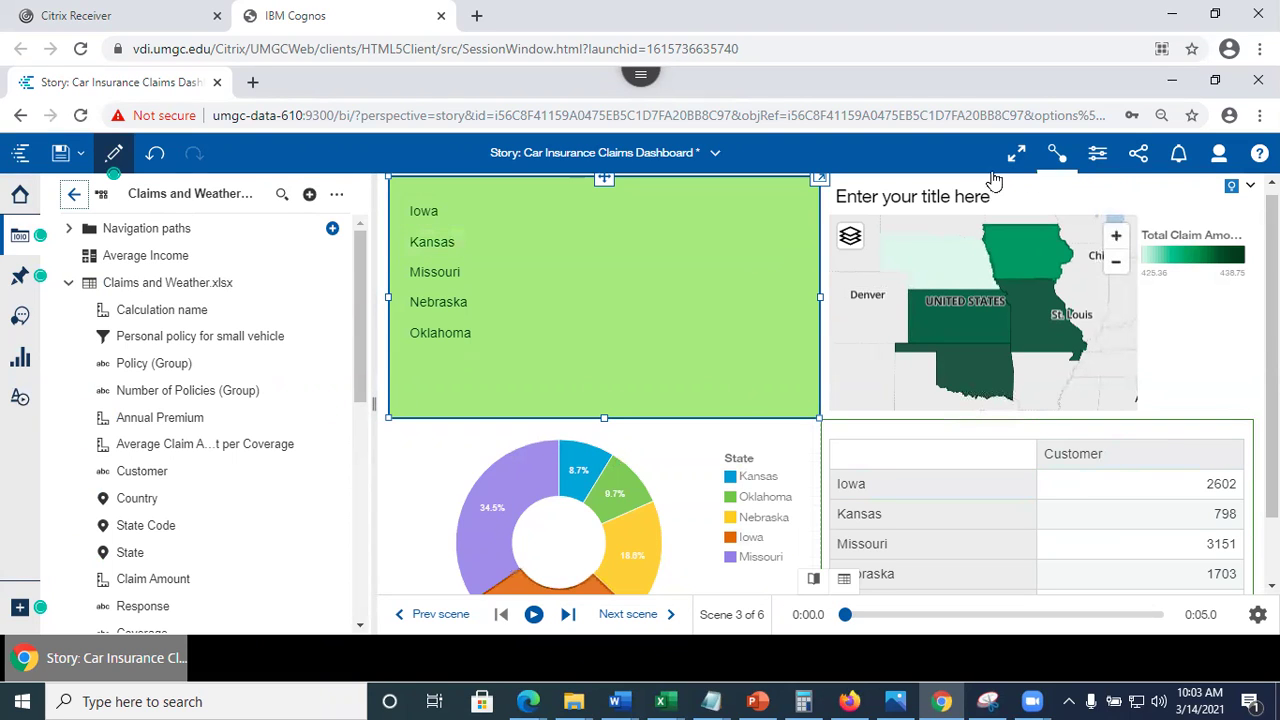
left_click(16, 240)
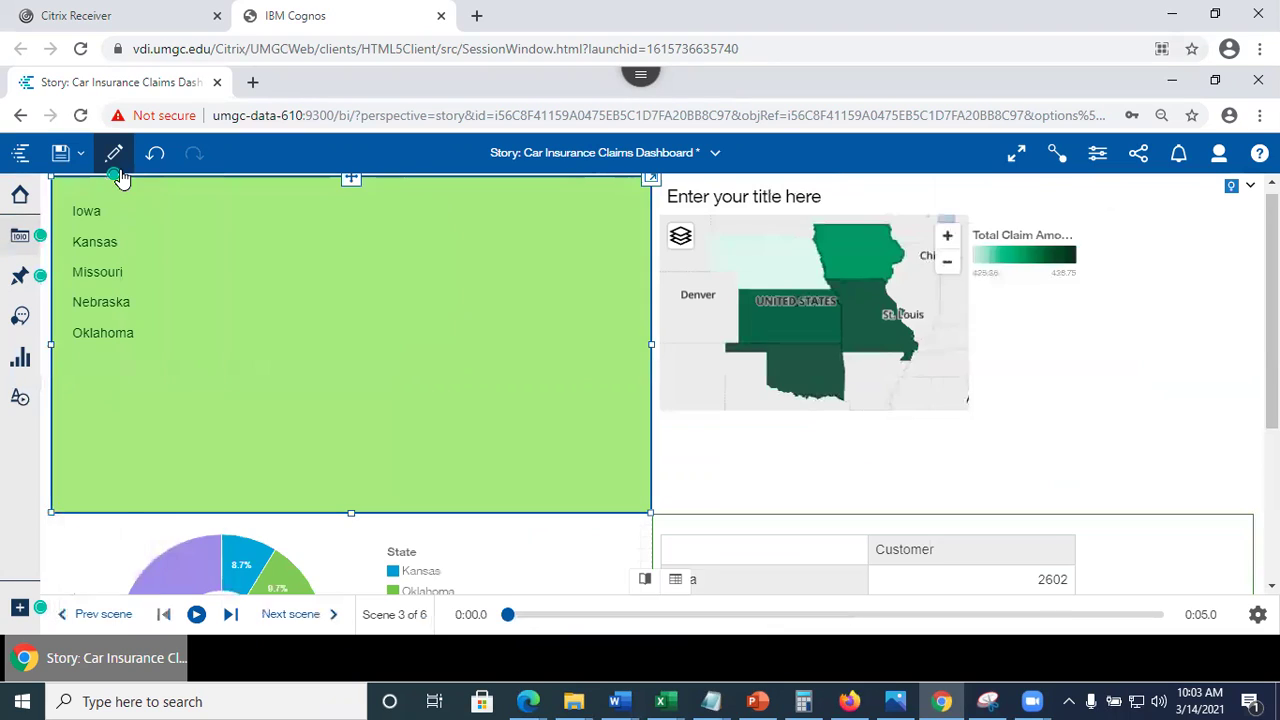
Select Missouri in scene 3's State list to filter the scene, and check the linked map, pie chart and crosstab
left_click(97, 276)
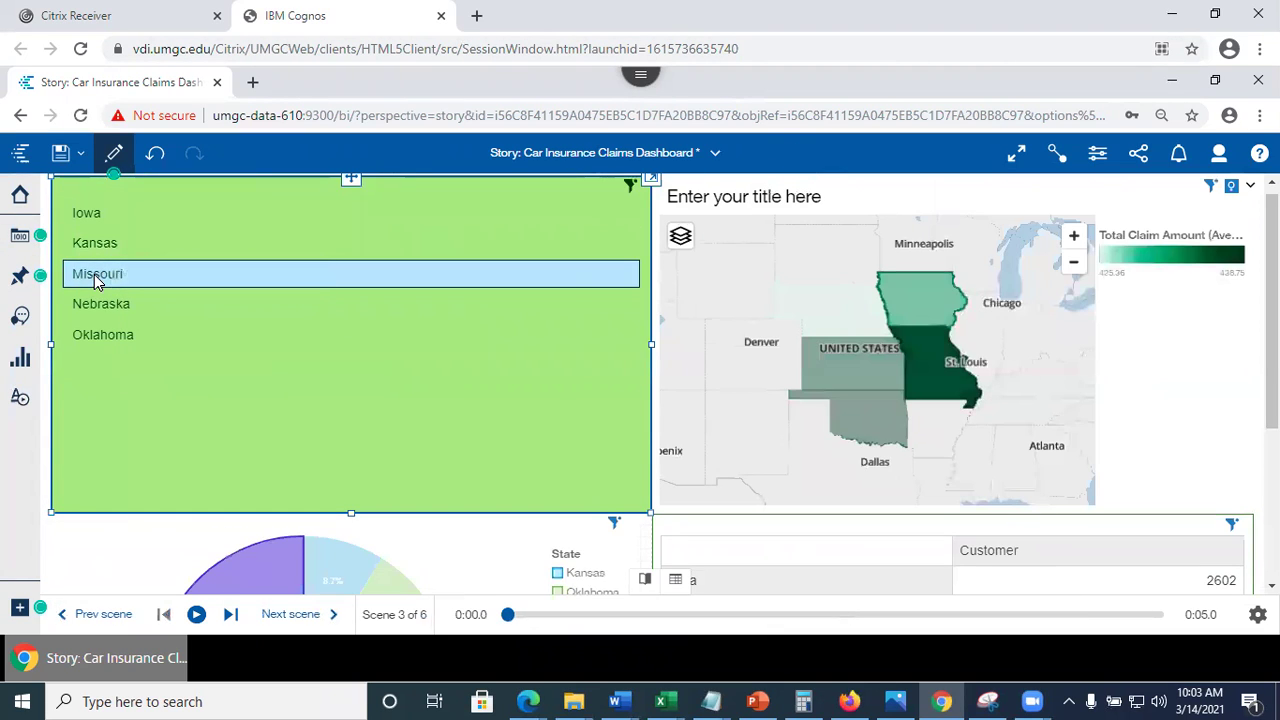
scroll(1272, 350, "down", 2)
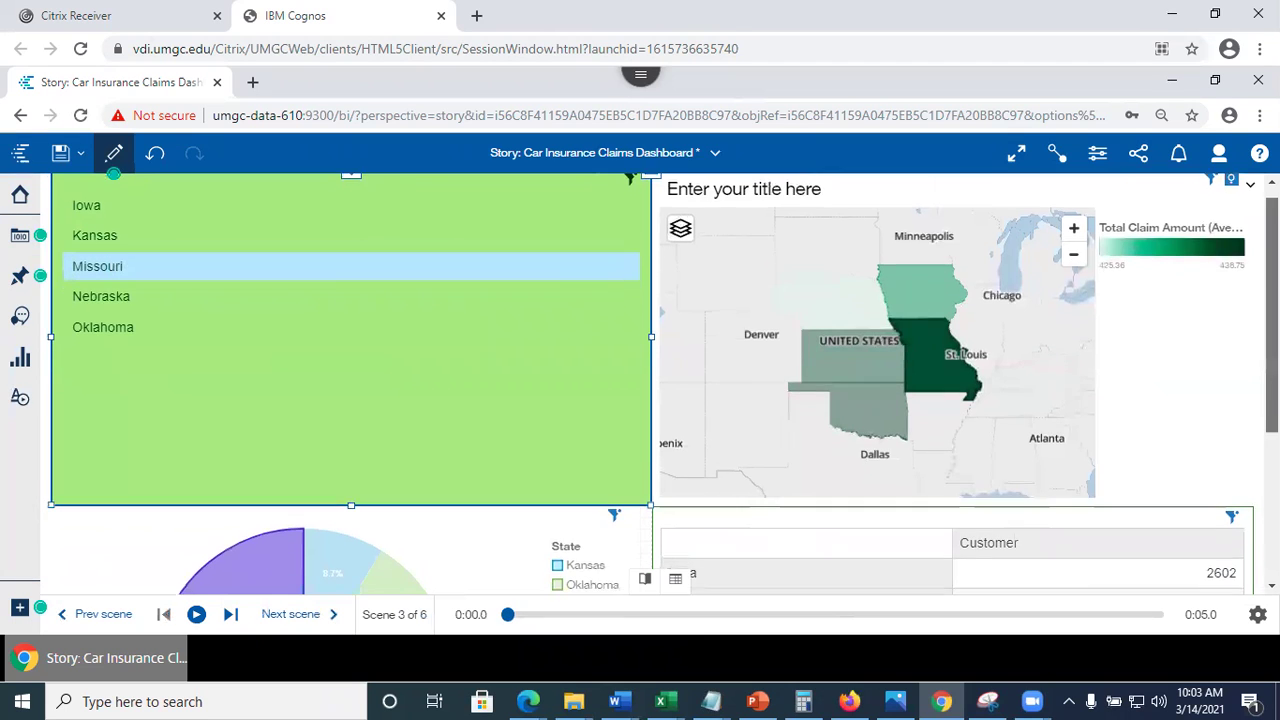
scroll(650, 384, "up", 2)
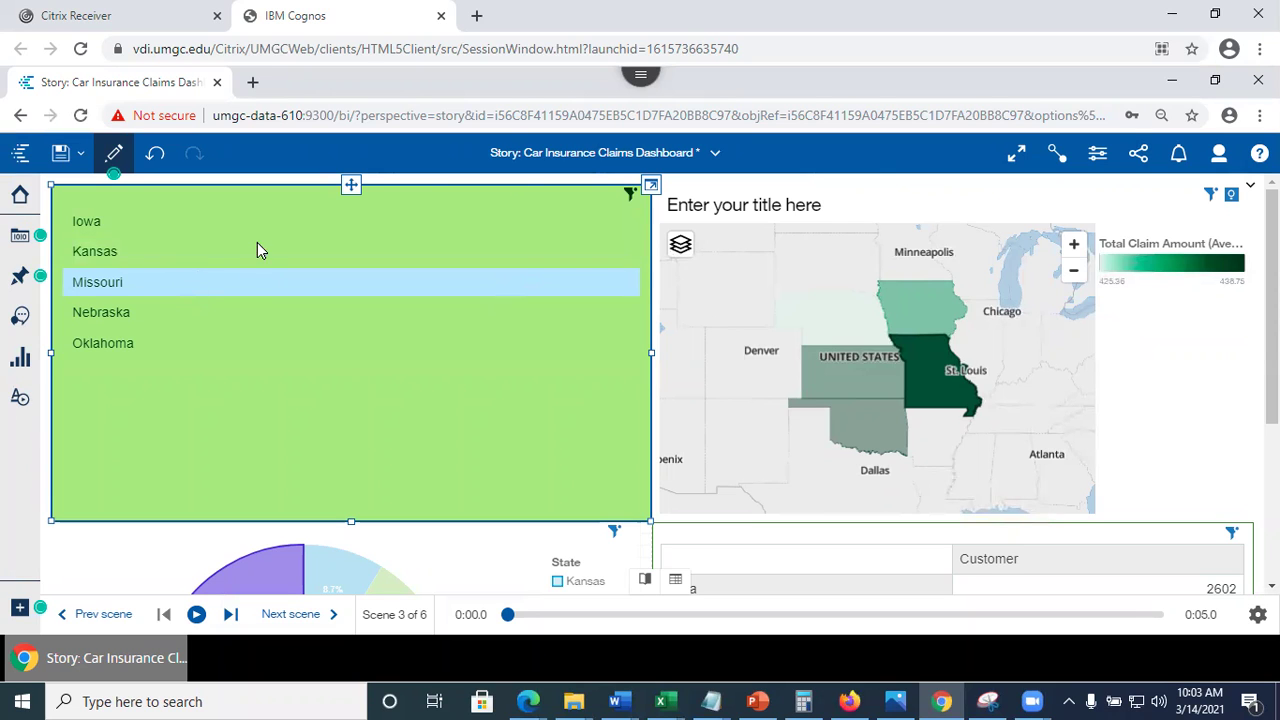
scroll(1240, 220, "down", 3)
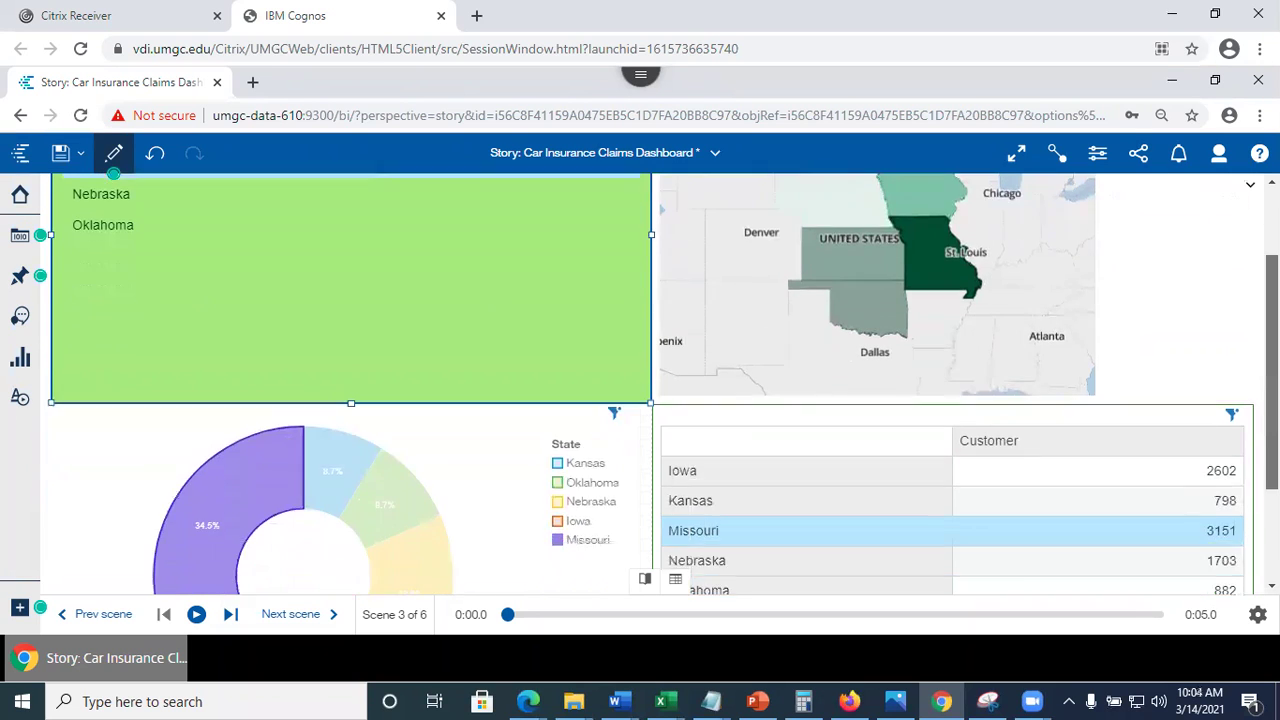
scroll(1240, 220, "up", 3)
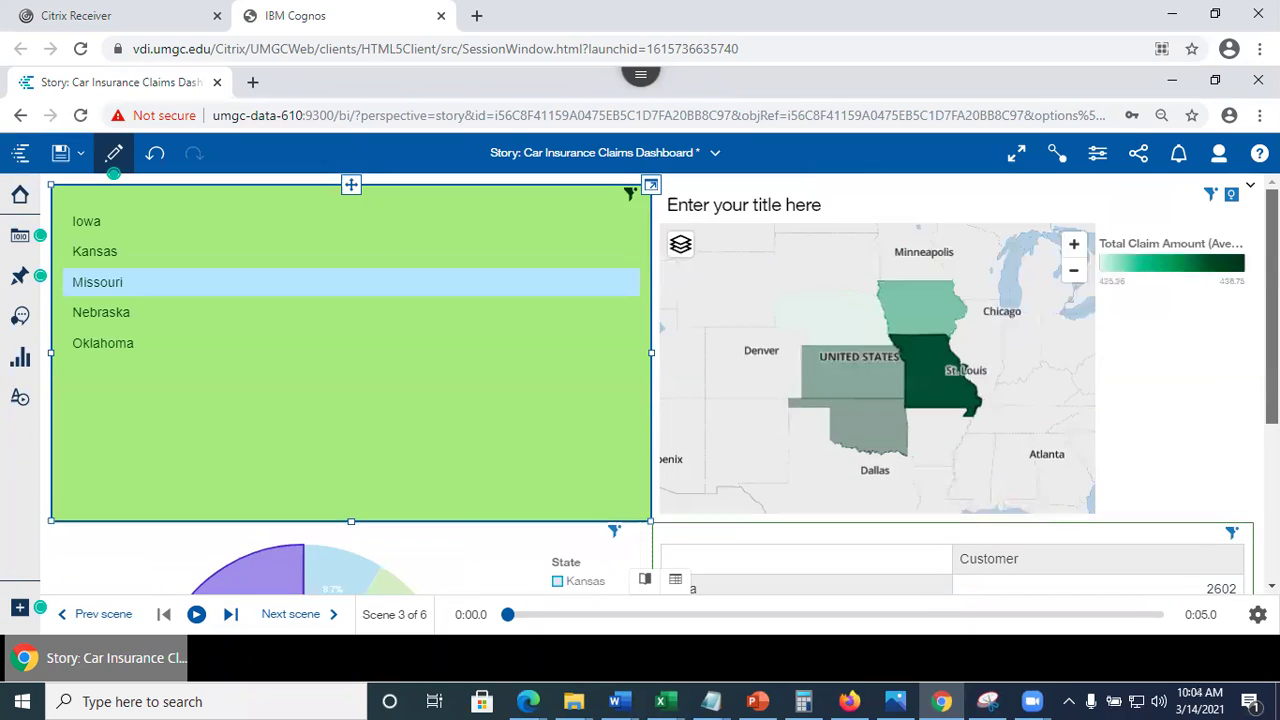
Show how scene 3's visualizations are linked, inspect the map's connection options, and leave the connection view
left_click(1060, 162)
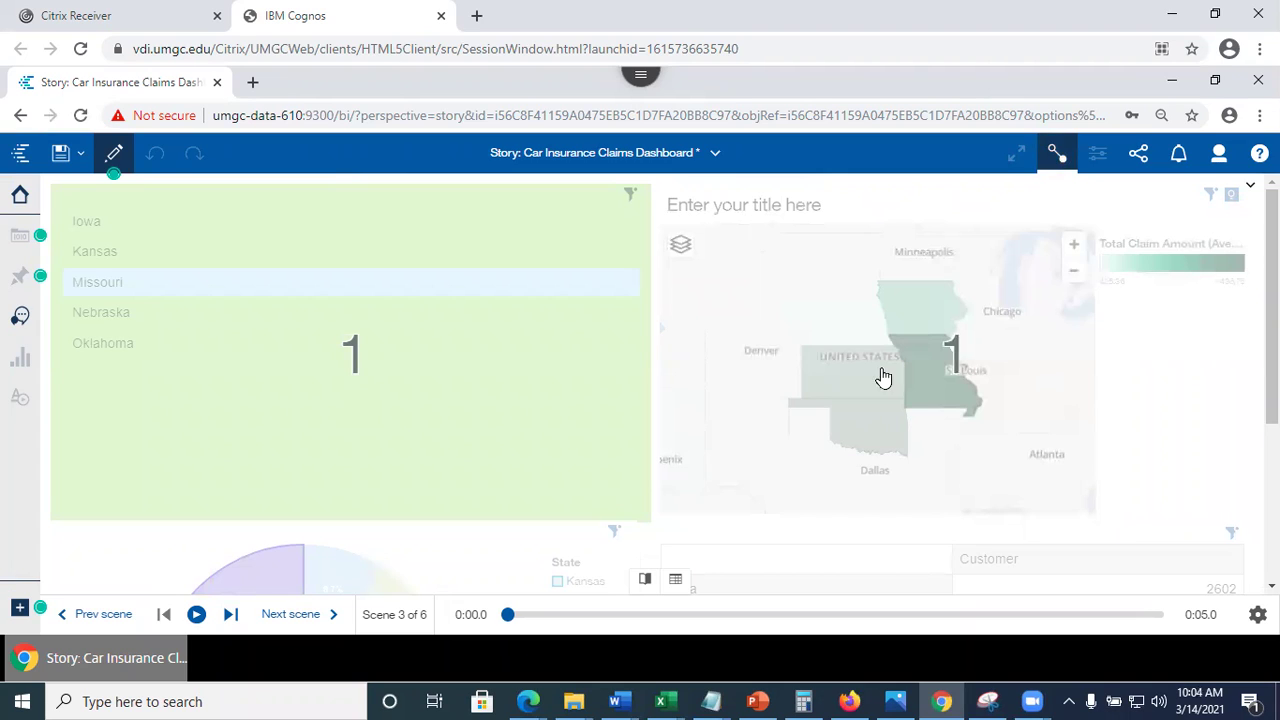
left_click(809, 333)
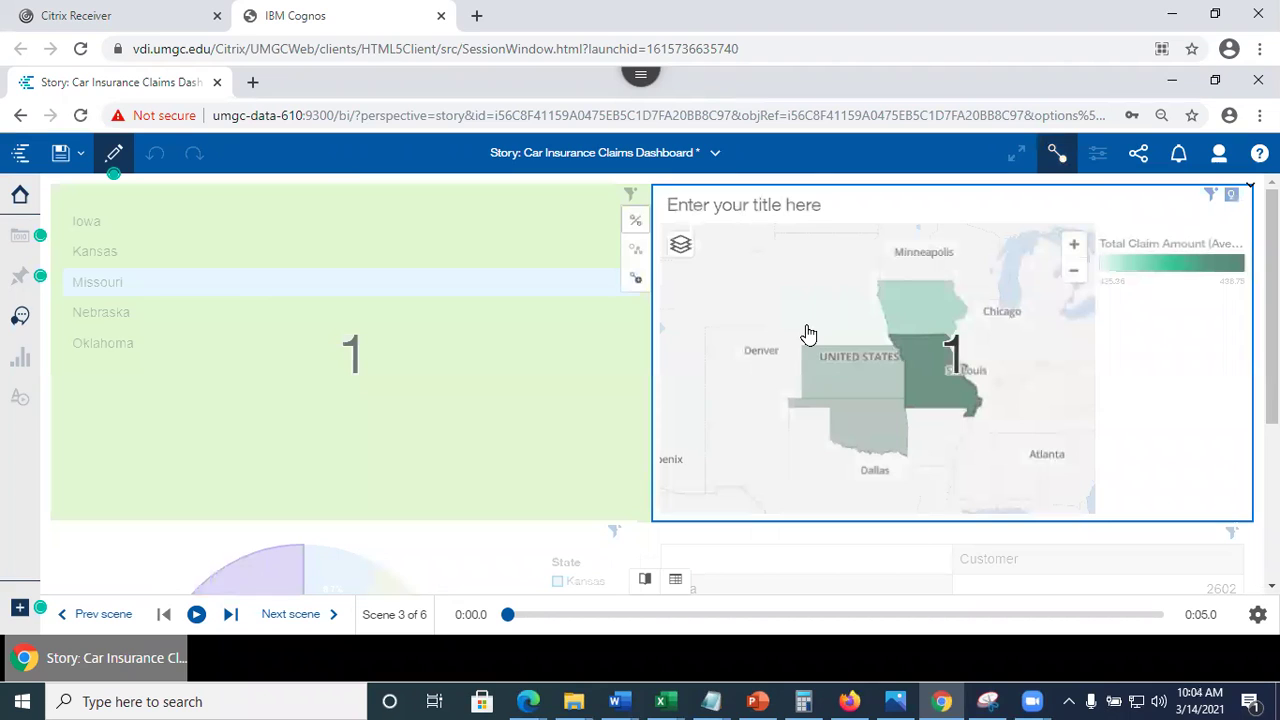
left_click(636, 280)
left_click(1050, 162)
left_click(1052, 162)
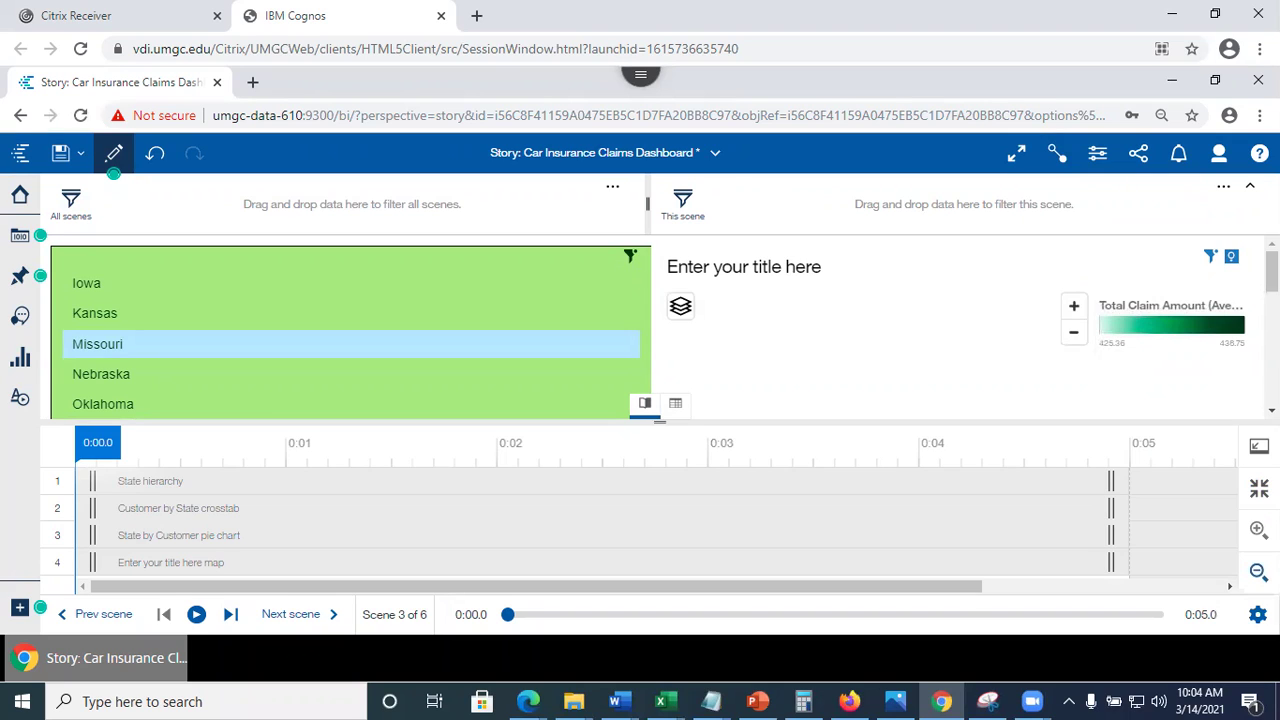
Check the story's playback options for markers, all scenes, loop and refresh, and hide the timeline
left_click(1257, 614)
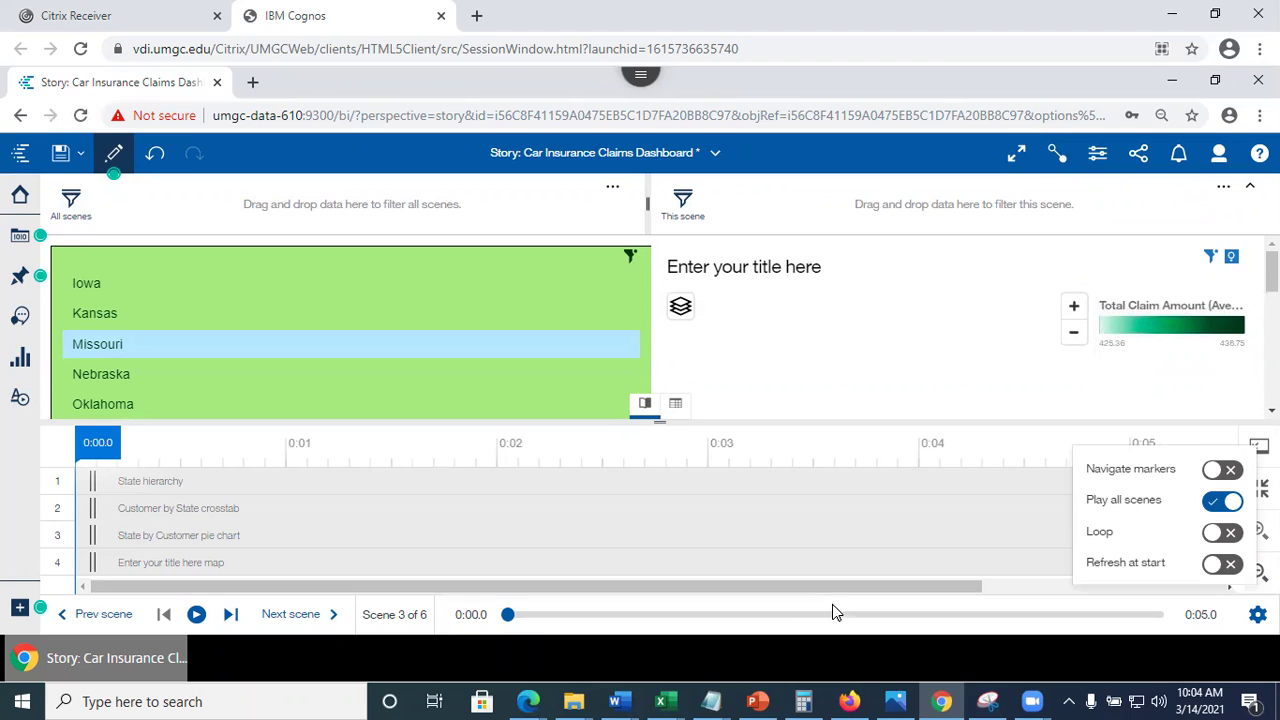
left_click(769, 411)
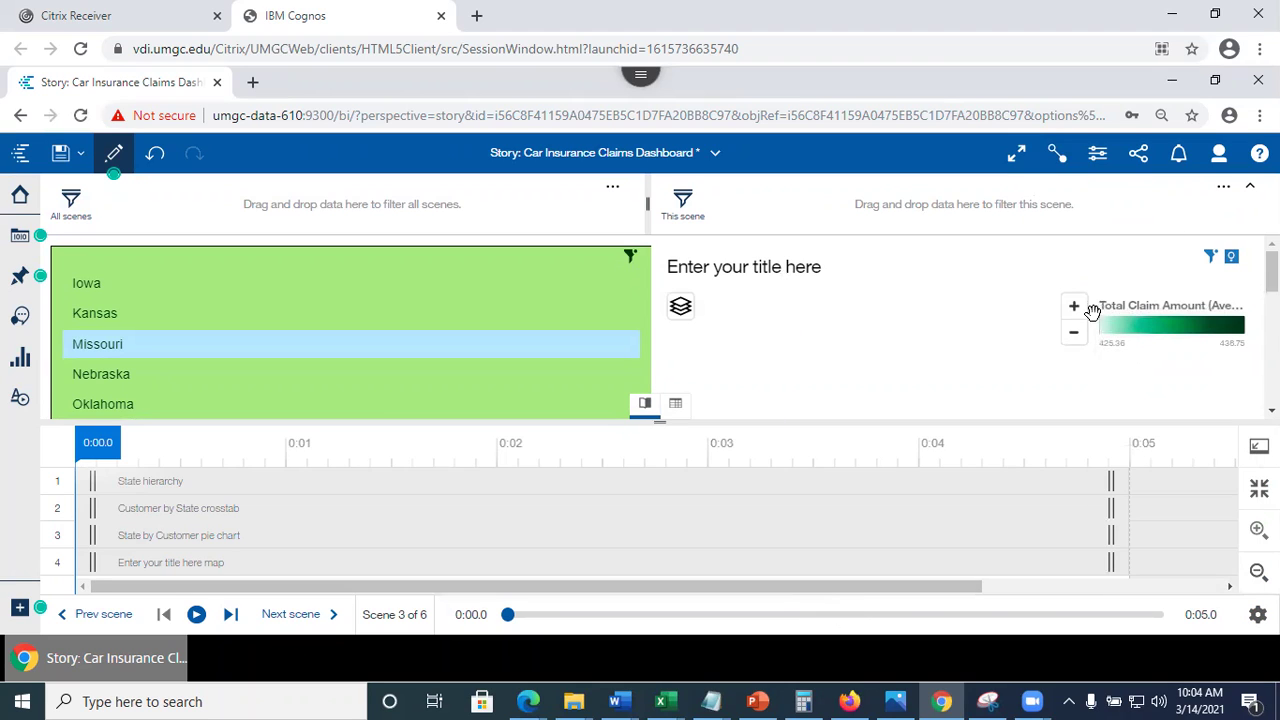
left_click(643, 407)
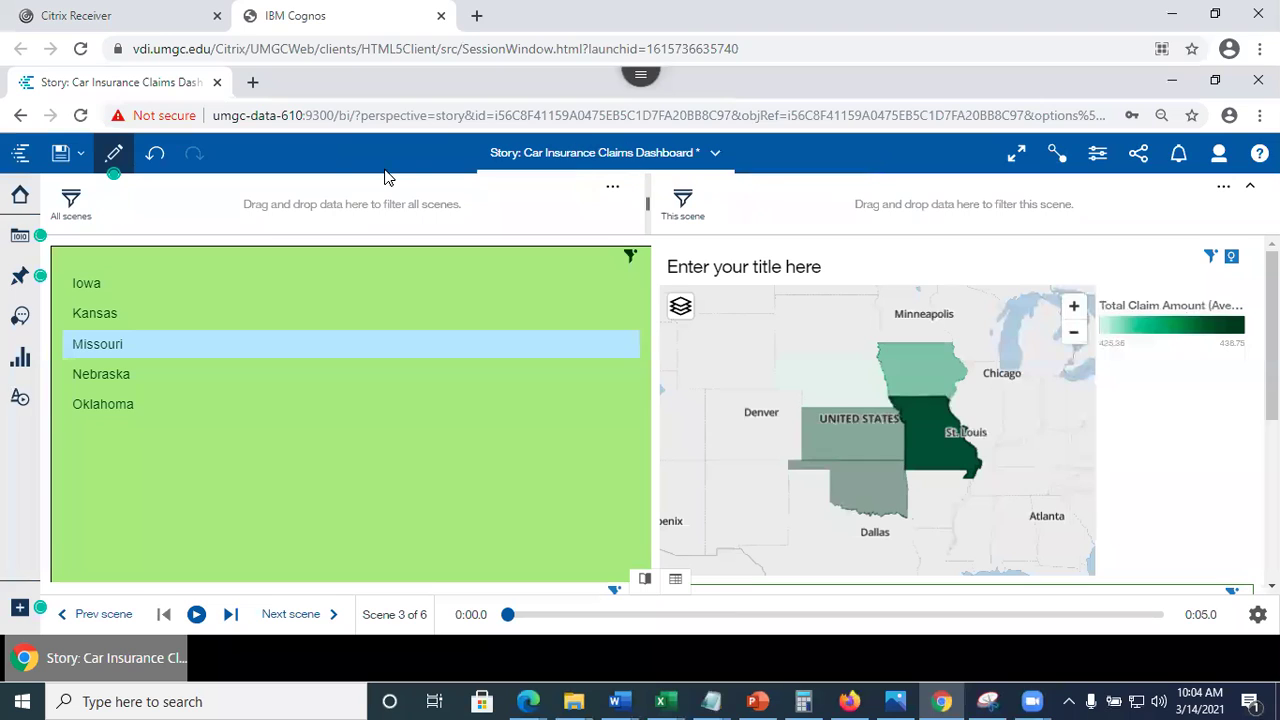
Save the Car Insurance Claims Dashboard story and briefly view scene 3 in full screen
left_click(70, 157)
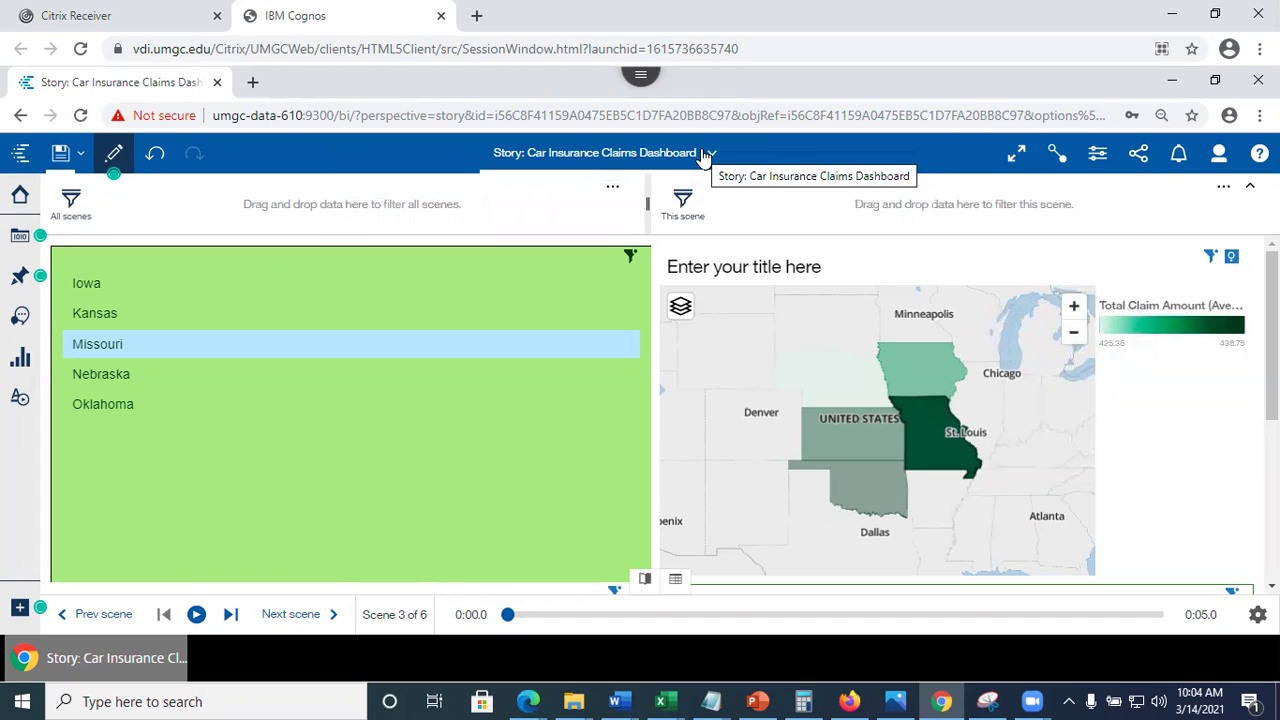
left_click(1016, 155)
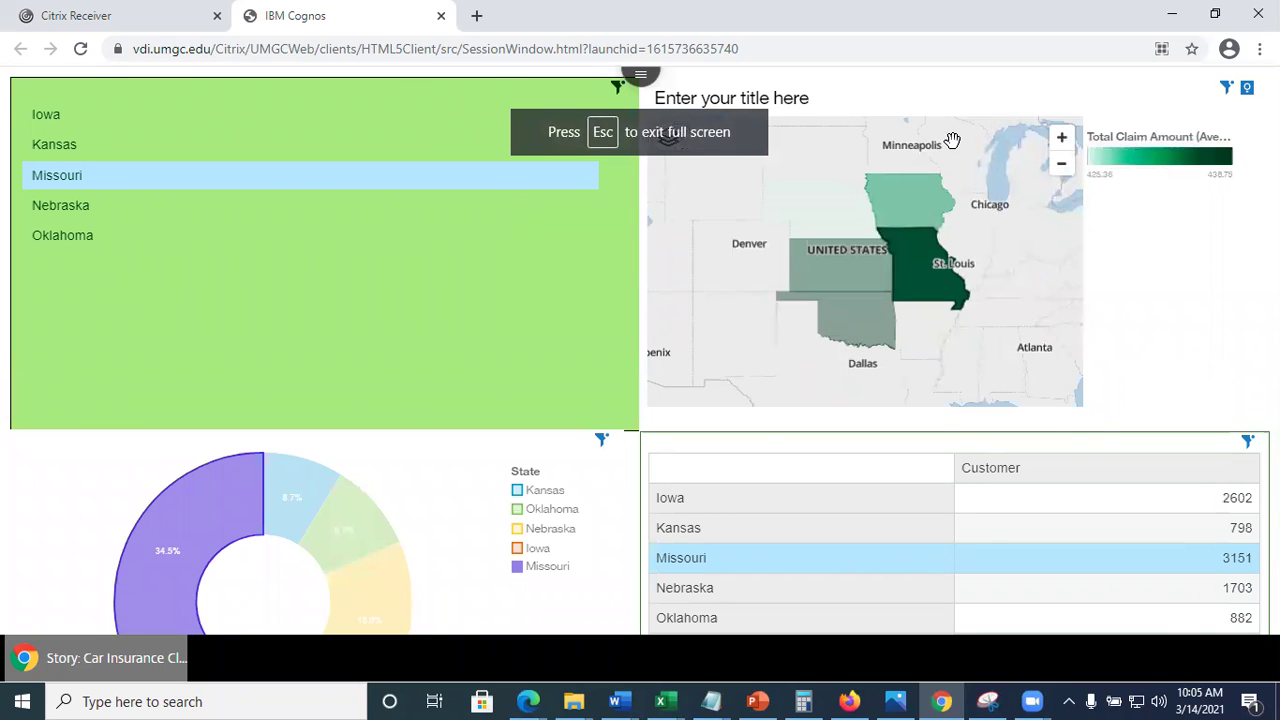
key("Escape")
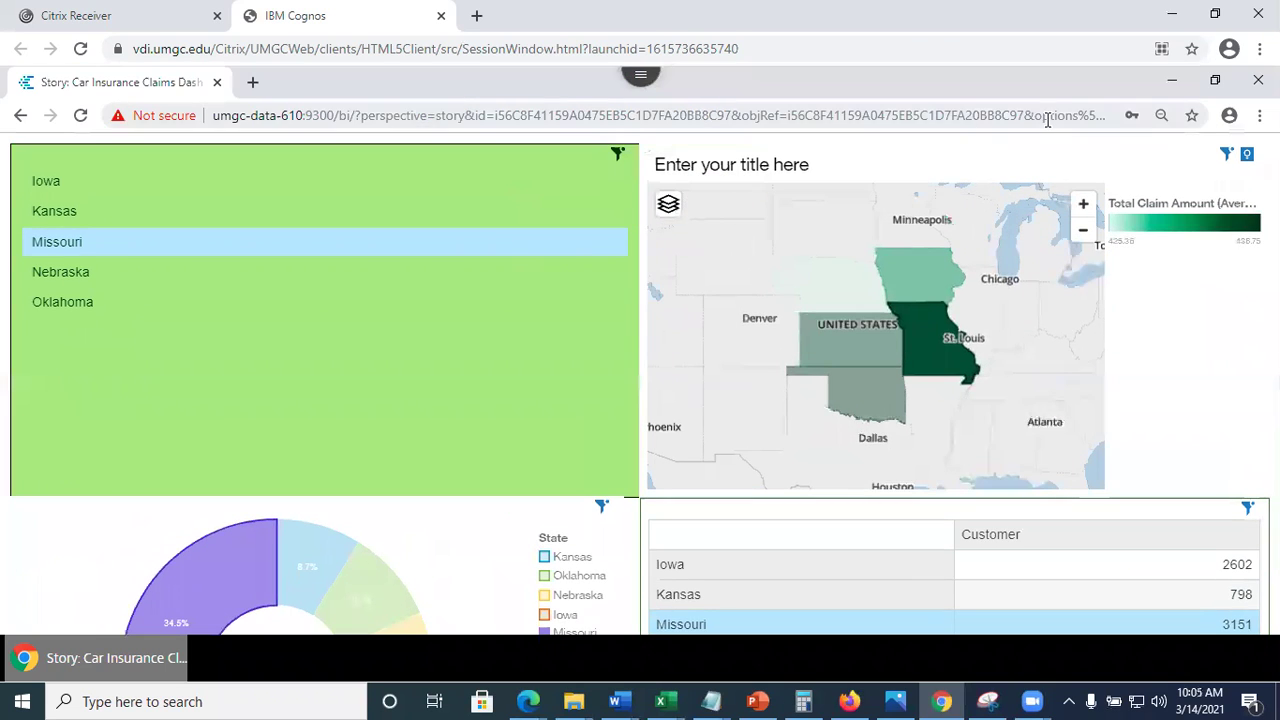